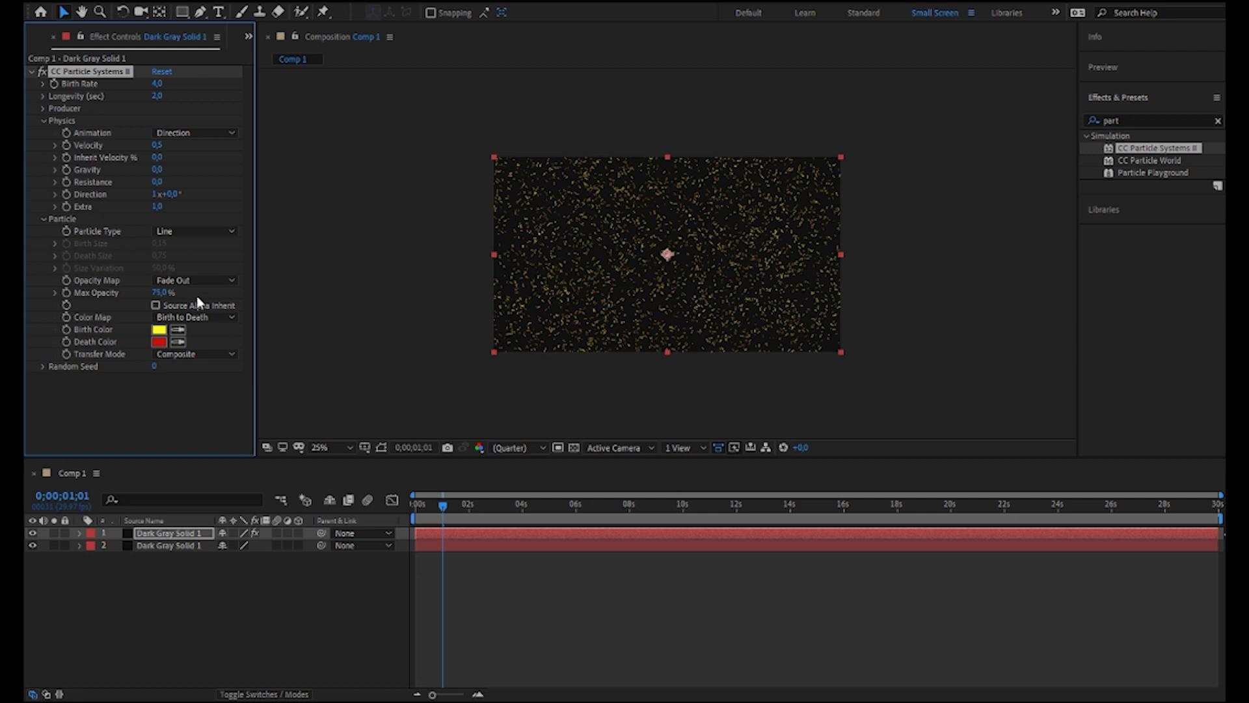
Change the particle effect's birth color to light orange and its death color to dark orange.
{"action": "left_click", "coordinate": [159, 329]}
{"action": "left_click", "coordinate": [659, 420]}
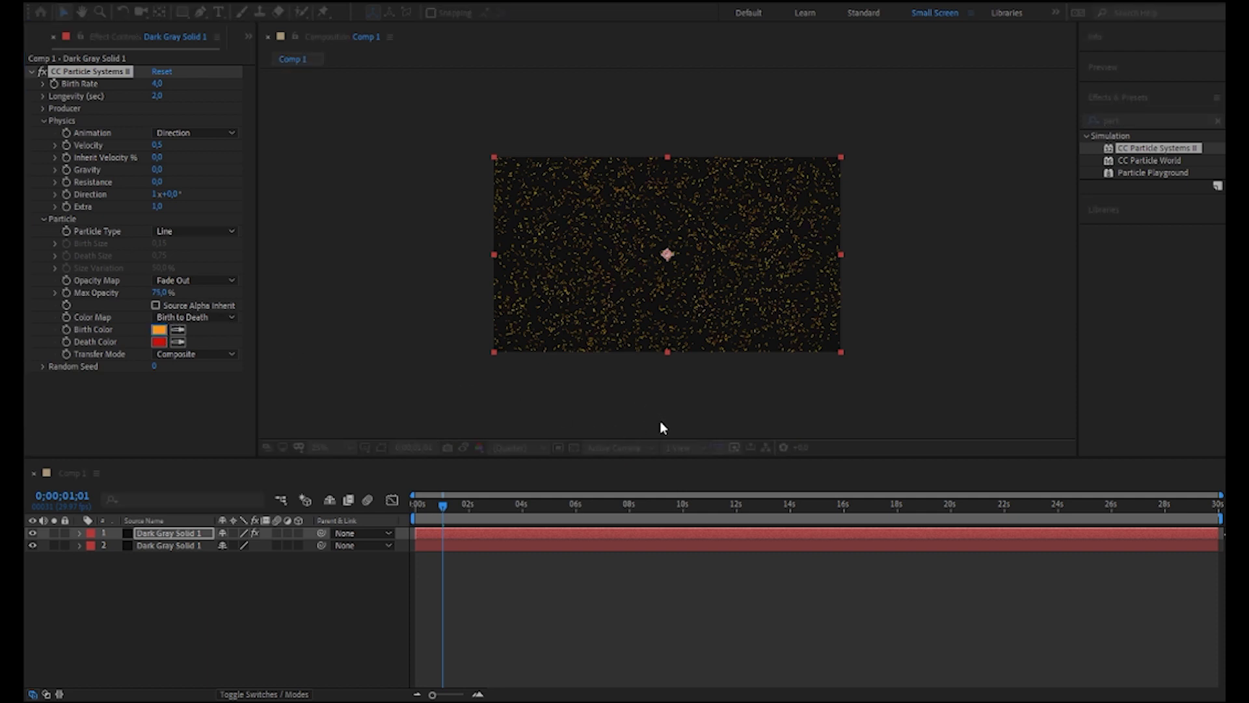
{"action": "left_click", "coordinate": [161, 341]}
{"action": "left_click", "coordinate": [692, 340]}
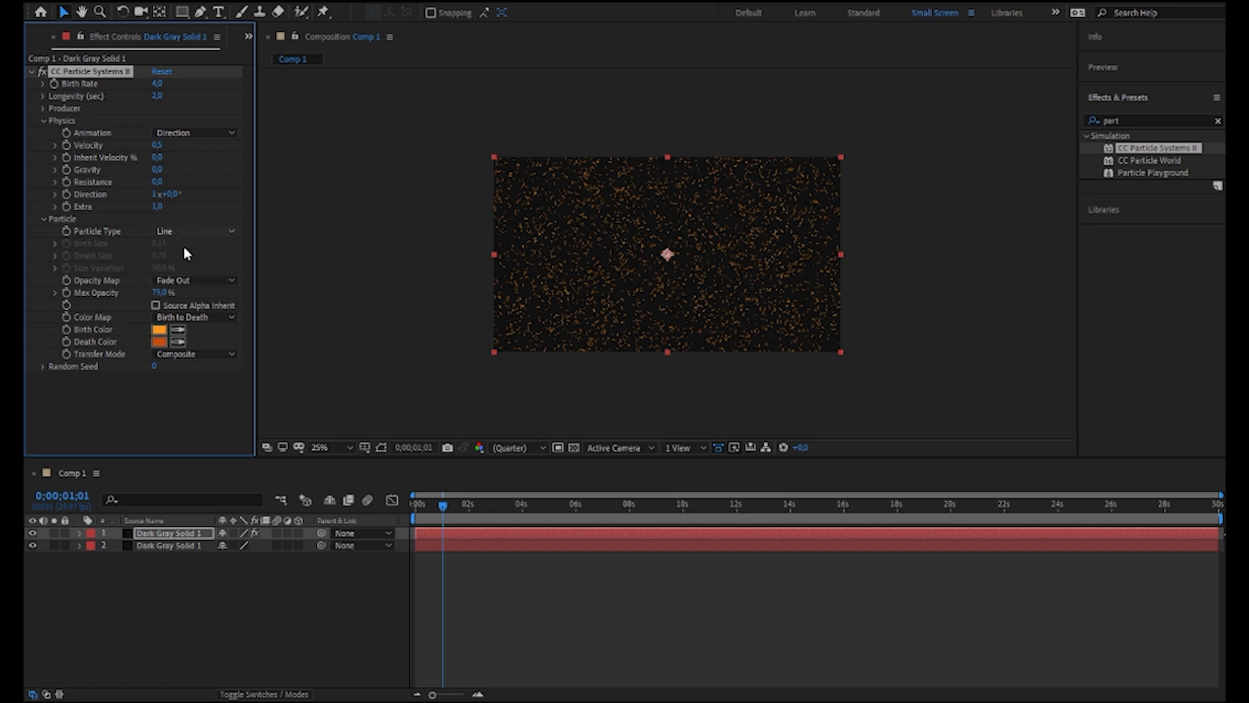
Set the particle type to Faded Sphere and return the time to the start of the composition.
{"action": "left_click", "coordinate": [232, 295]}
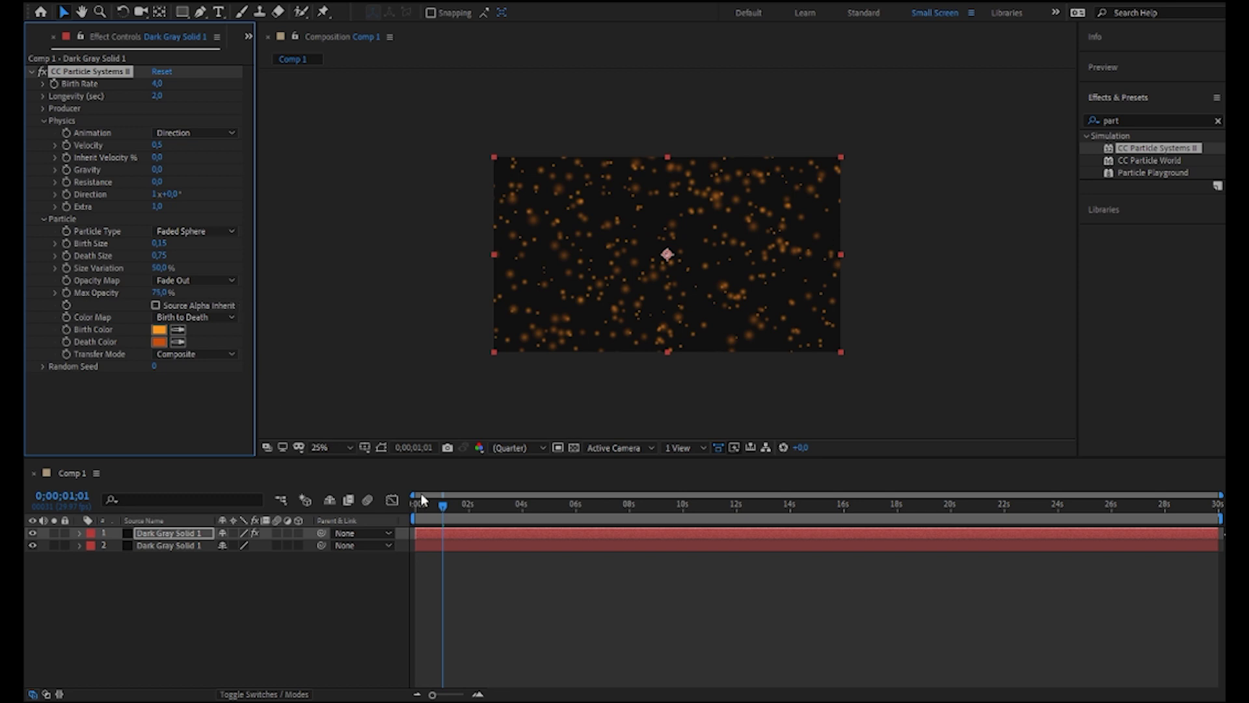
{"action": "left_click_drag", "start_coordinate": [448, 514], "coordinate": [400, 517]}
{"action": "left_click", "coordinate": [283, 419]}
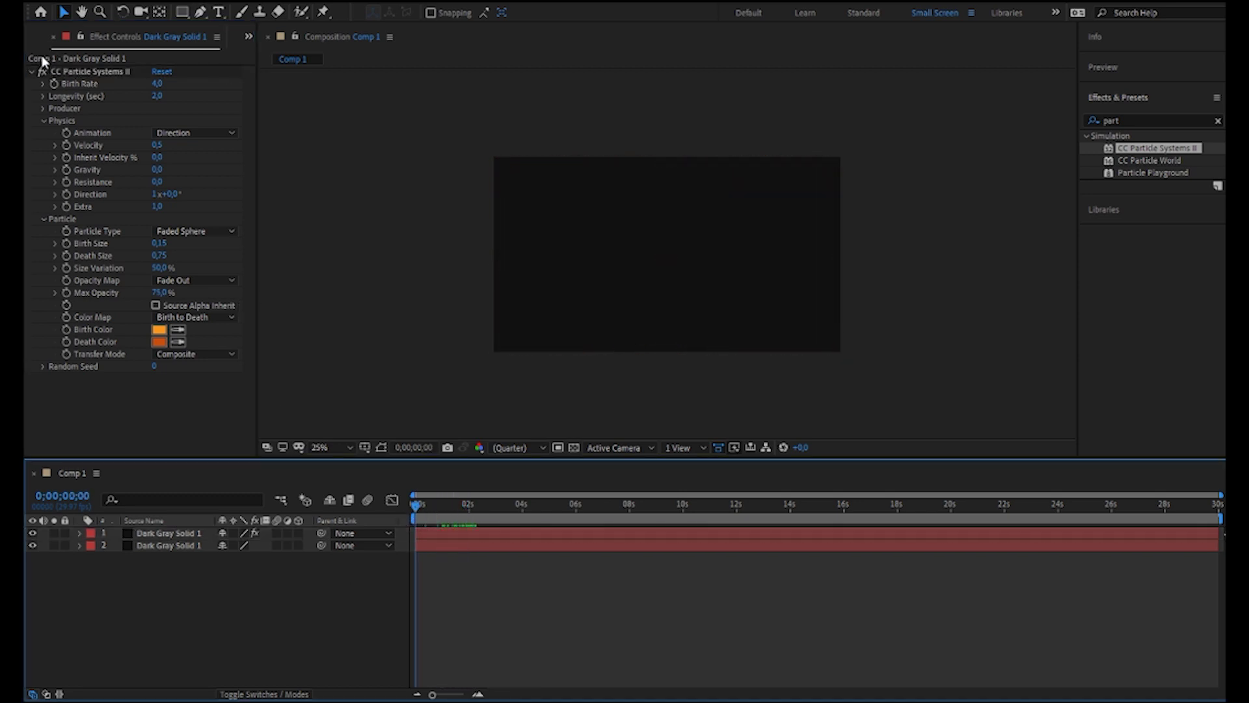
Add the phoenix logo PNG as the top layer, scale it down to fit inside the frame, and move the time to 0;00;00;23.
{"action": "left_click", "coordinate": [54, 36]}
{"action": "left_click_drag", "start_coordinate": [78, 238], "coordinate": [154, 535]}
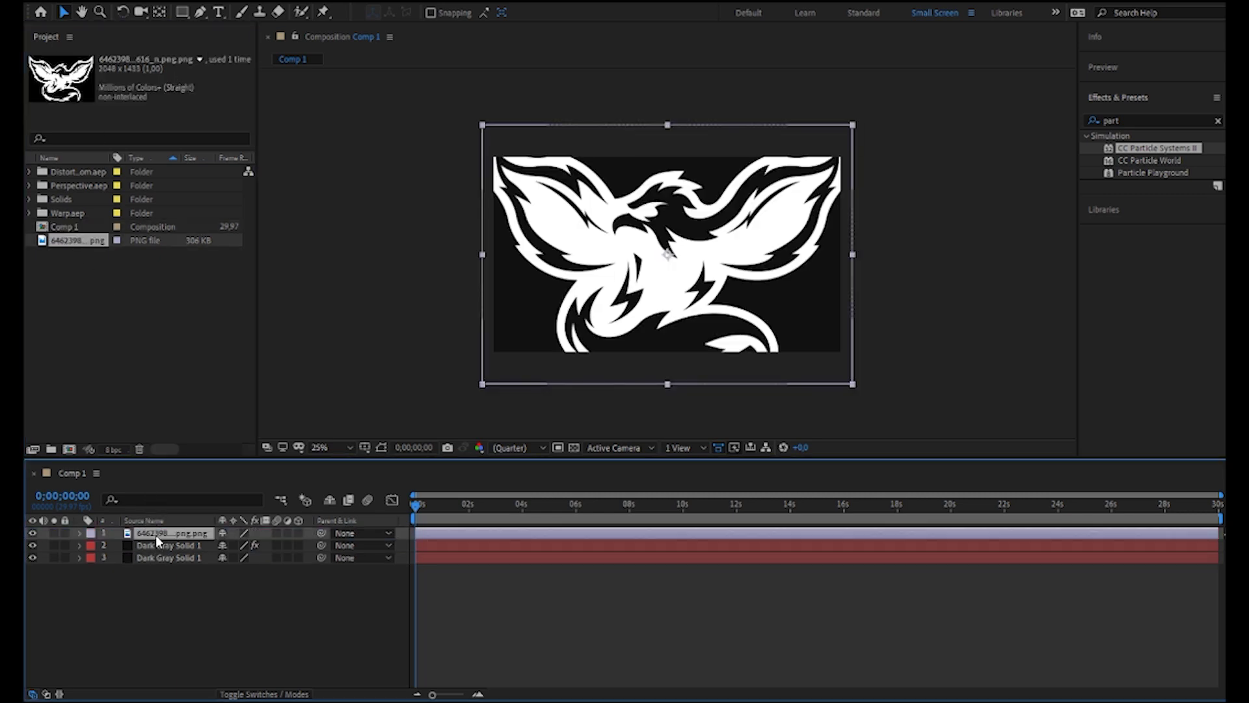
{"action": "left_click_drag", "start_coordinate": [854, 125], "coordinate": [770, 185]}
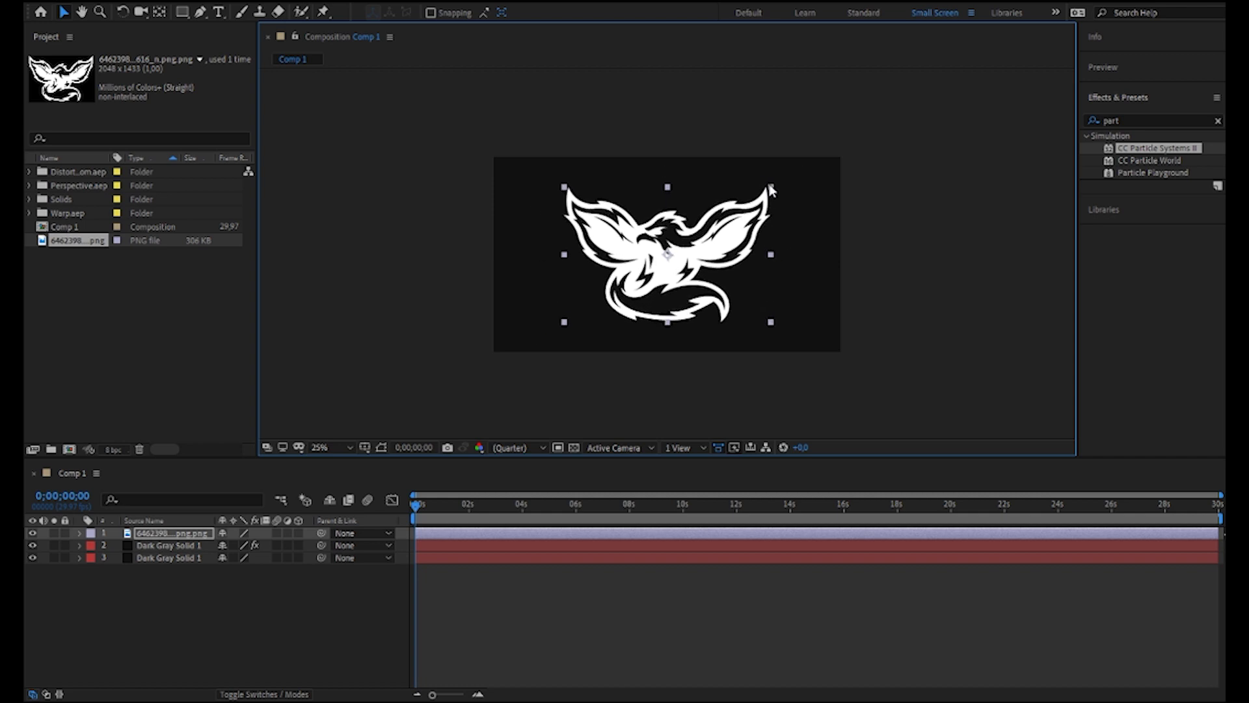
{"action": "left_click", "coordinate": [623, 598]}
{"action": "left_click_drag", "start_coordinate": [416, 505], "coordinate": [438, 514]}
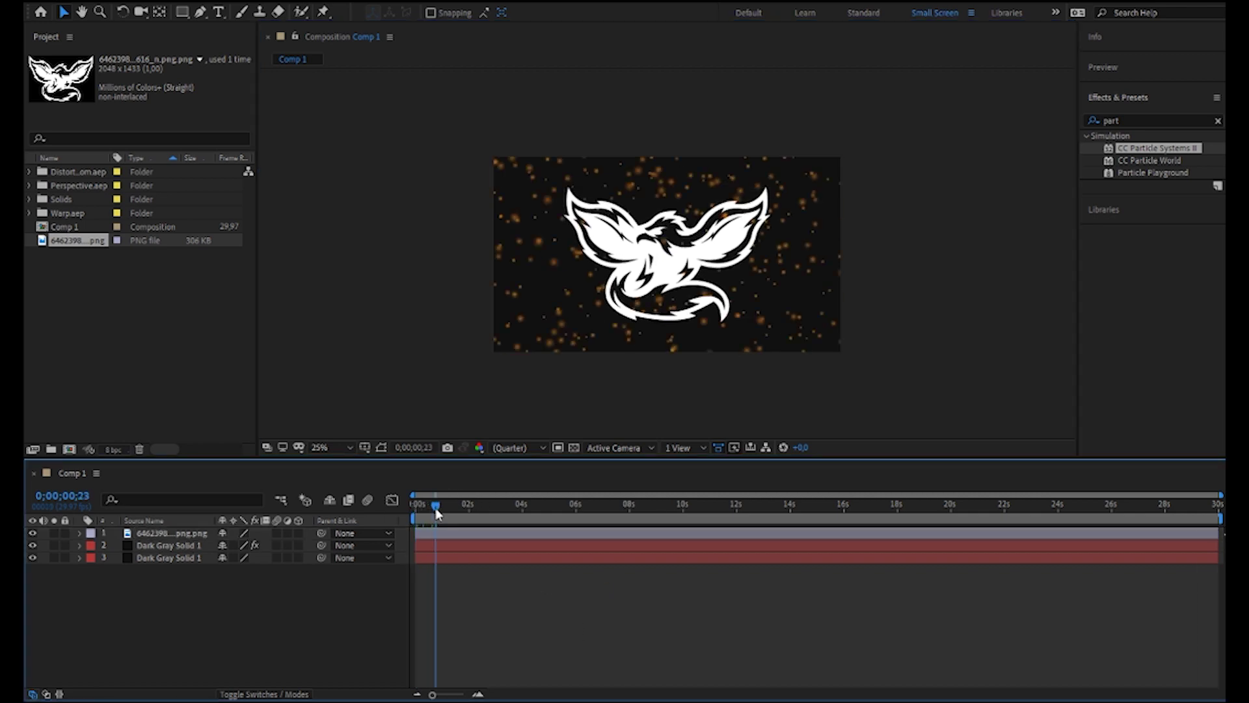
Pre-compose the phoenix logo layer and auto-trace its shape into layer masks.
{"action": "left_click", "coordinate": [147, 534]}
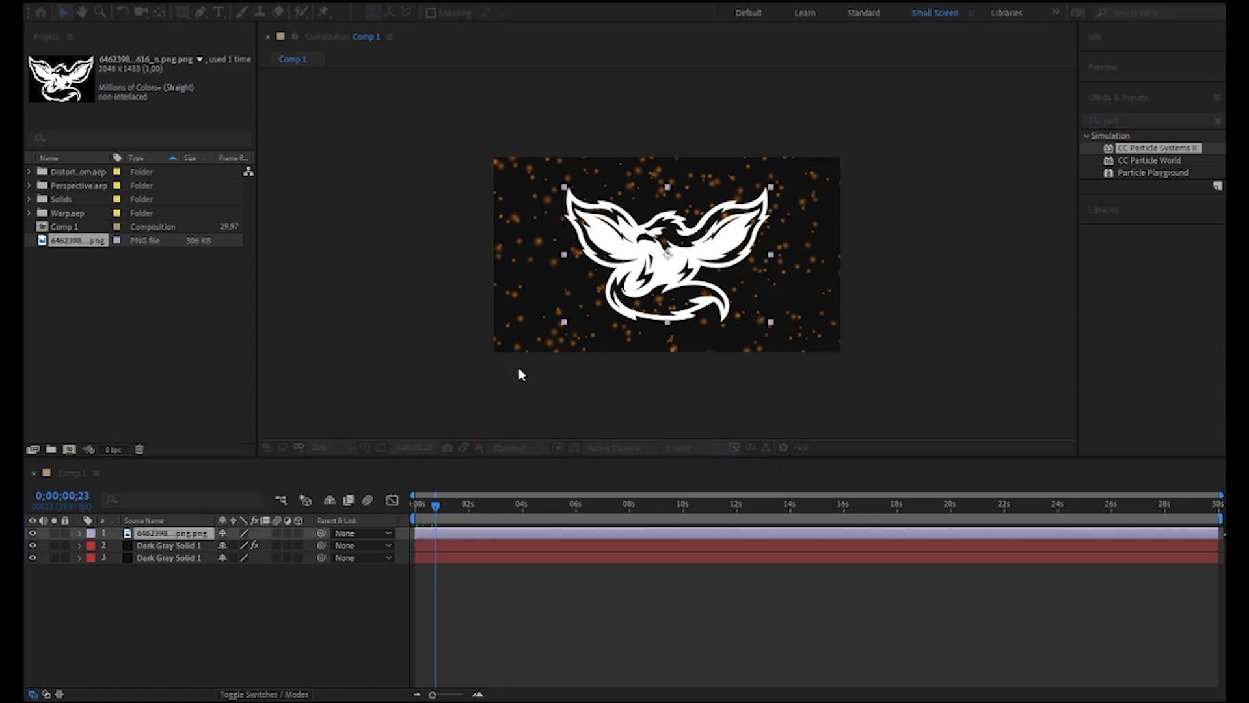
{"action": "key", "text": "Return"}
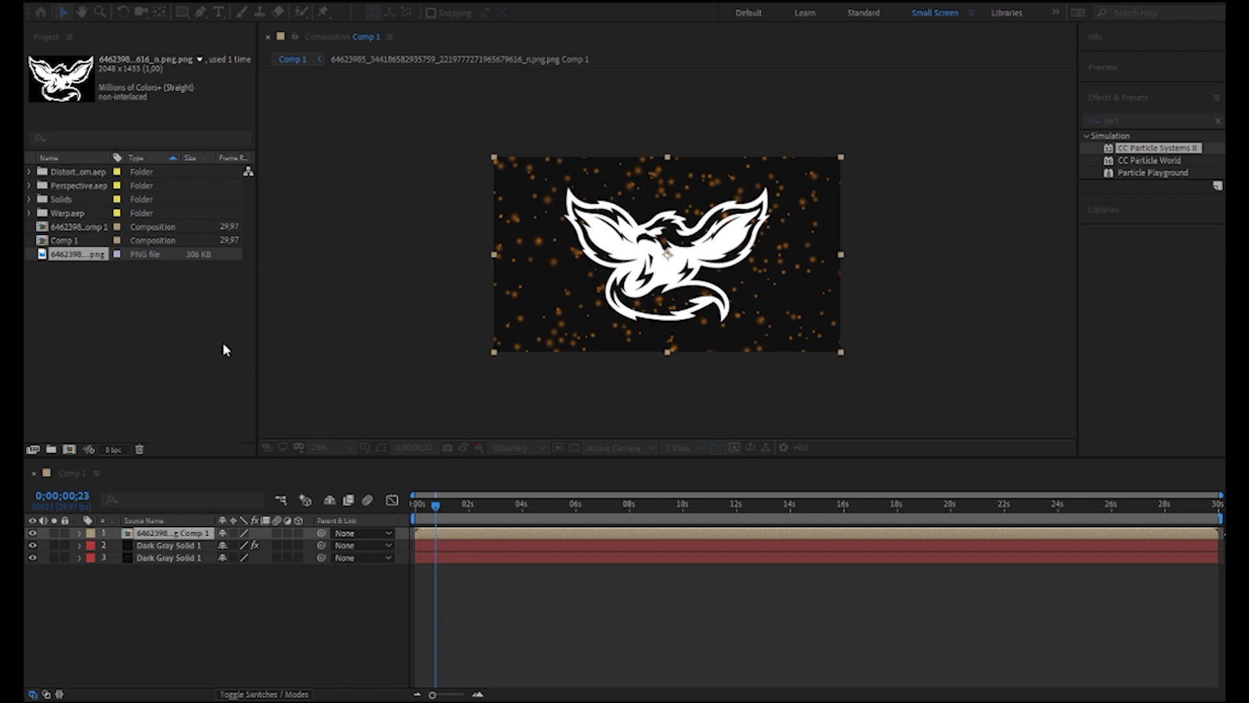
{"action": "left_click", "coordinate": [385, 368]}
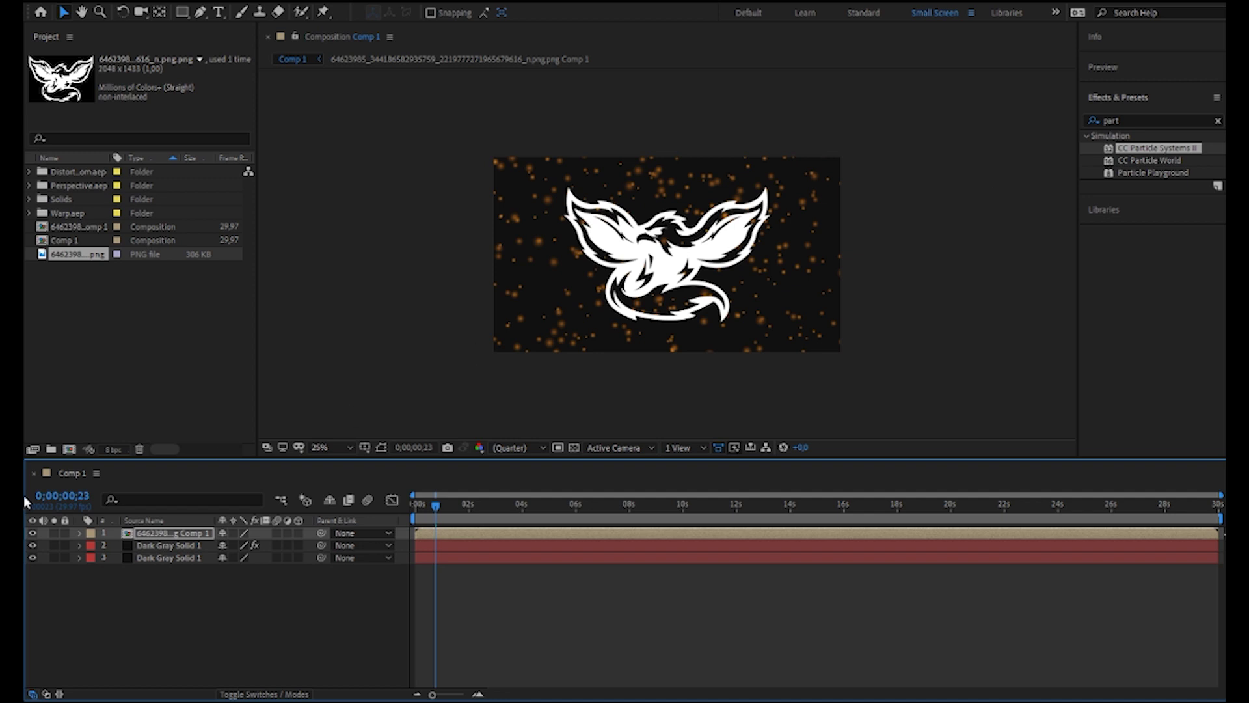
Find the Saber effect and apply it to the pre-composed logo layer with the Arc Reactor preset.
{"action": "double_click", "coordinate": [1111, 120]}
{"action": "type", "text": "sab"}
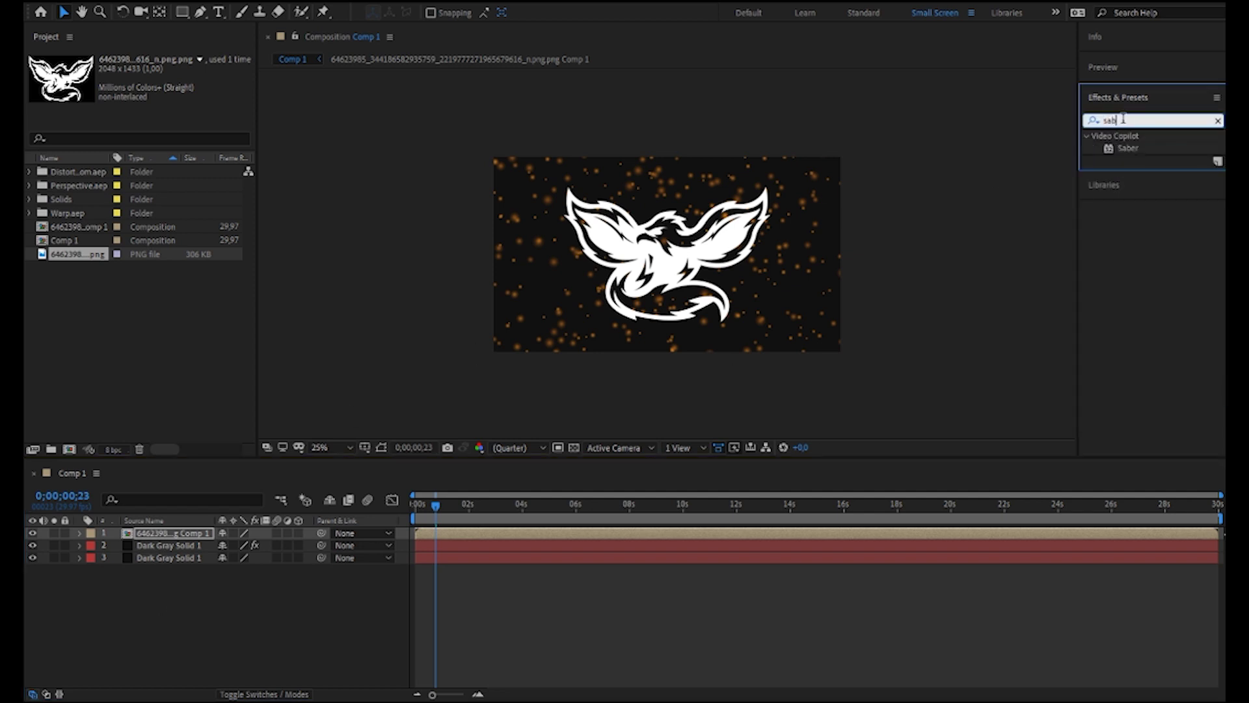
{"action": "double_click", "coordinate": [1131, 148]}
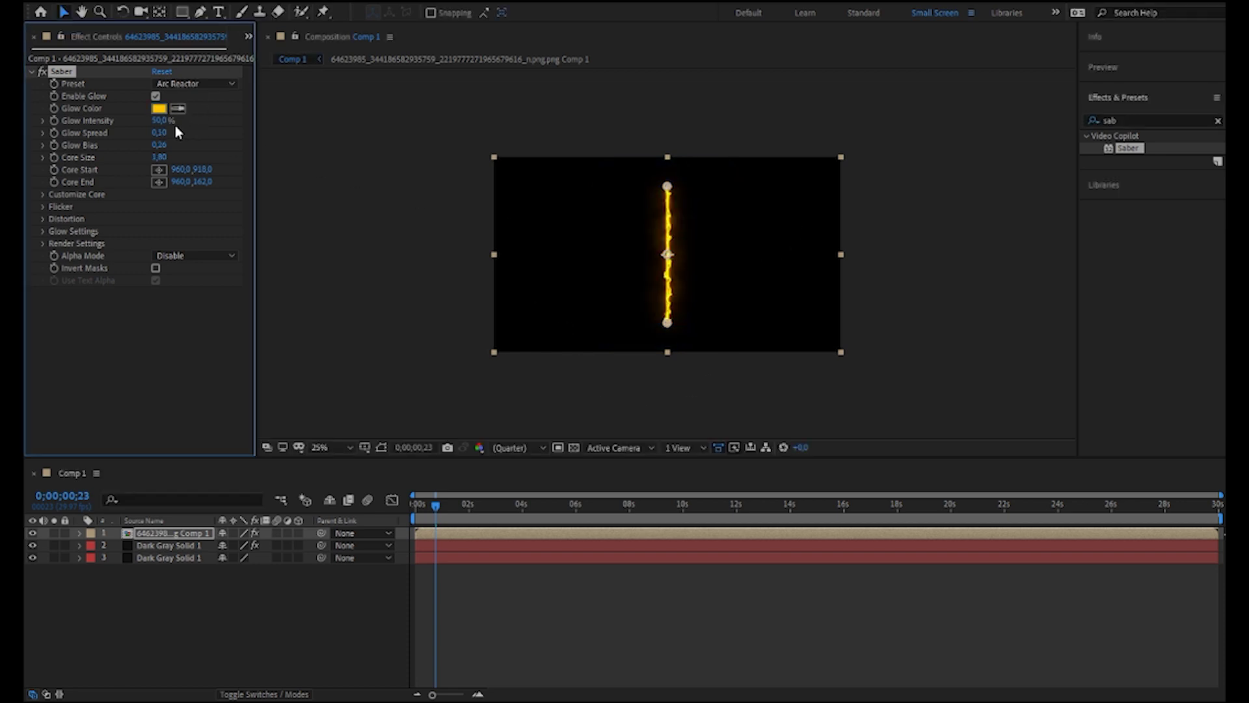
Set Saber's Core Type to Layer Masks in the Customize Core settings.
{"action": "left_click", "coordinate": [43, 231]}
{"action": "left_click", "coordinate": [43, 232]}
{"action": "left_click", "coordinate": [41, 243]}
{"action": "left_click", "coordinate": [41, 243]}
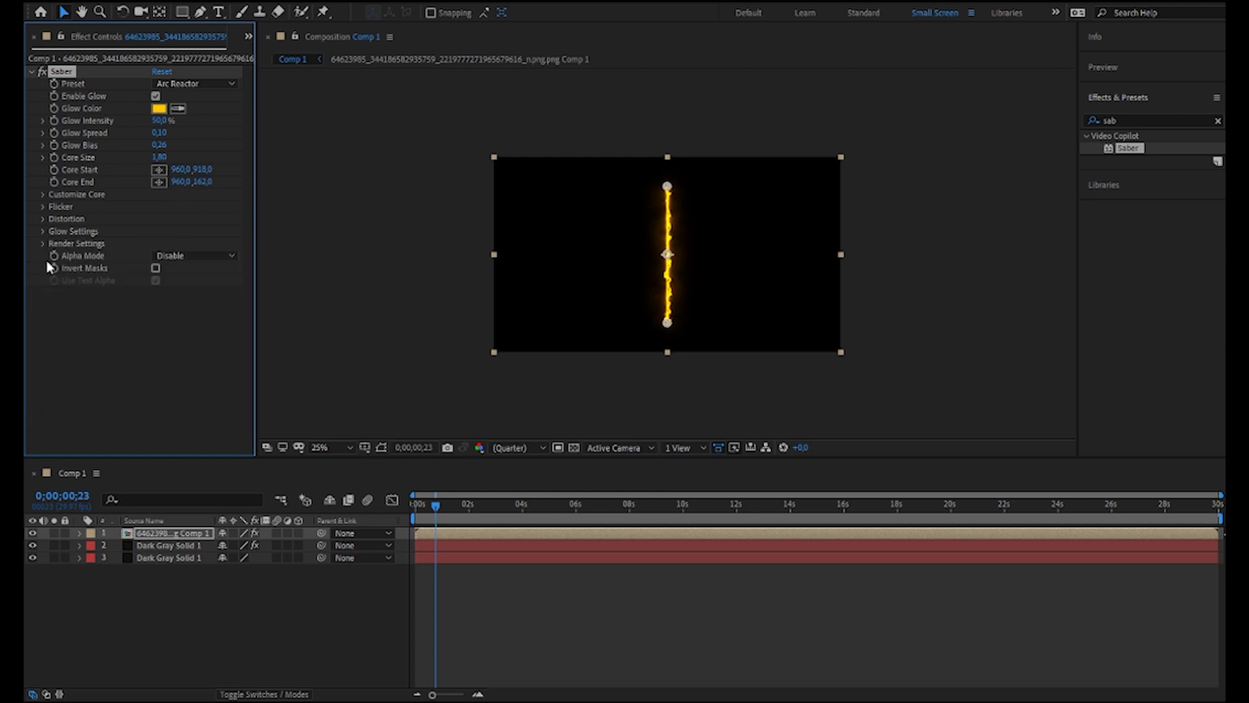
{"action": "left_click", "coordinate": [42, 194]}
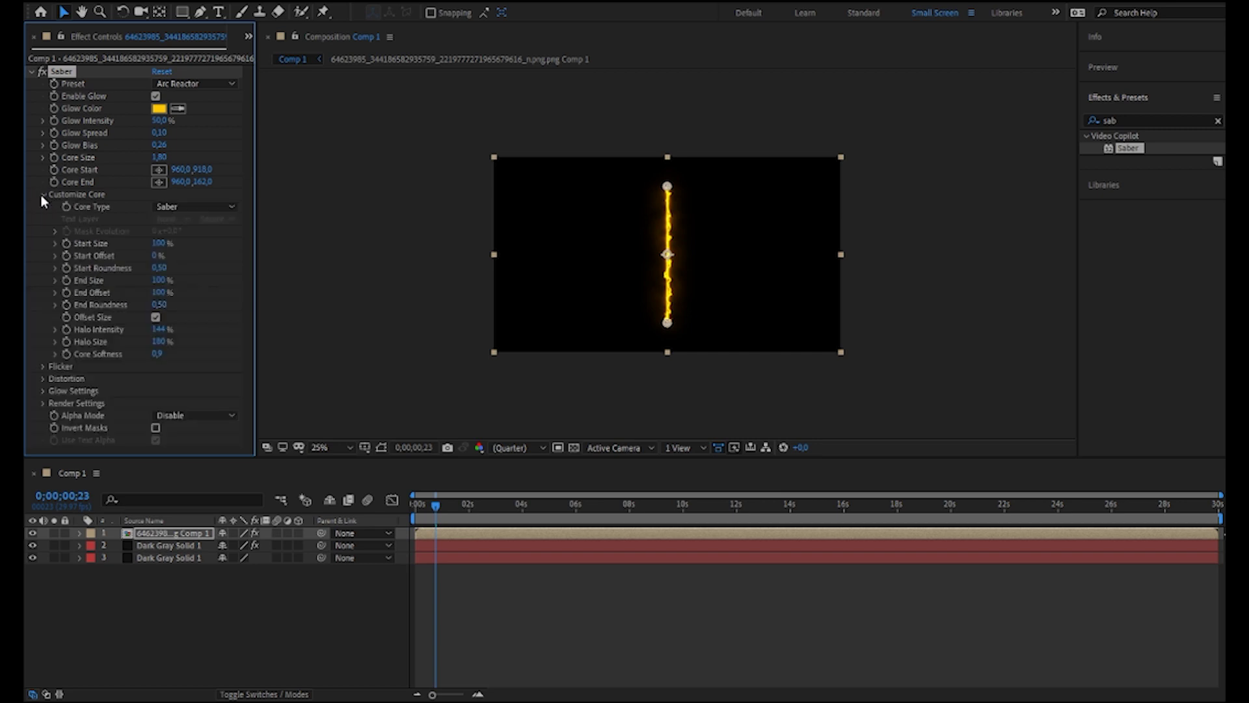
{"action": "left_click", "coordinate": [184, 245]}
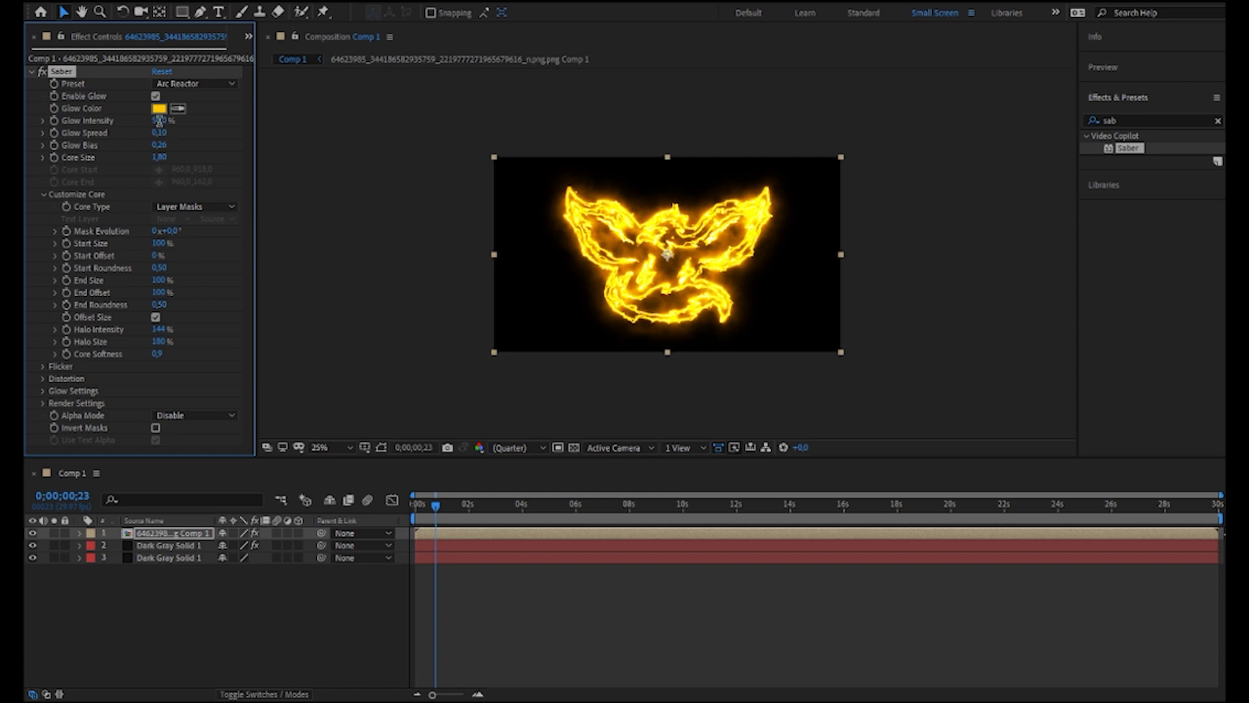
Set Saber's Glow Intensity to 40% and its Glow Bias to 0,25.
{"action": "type", "text": "40"}
{"action": "left_click", "coordinate": [333, 185]}
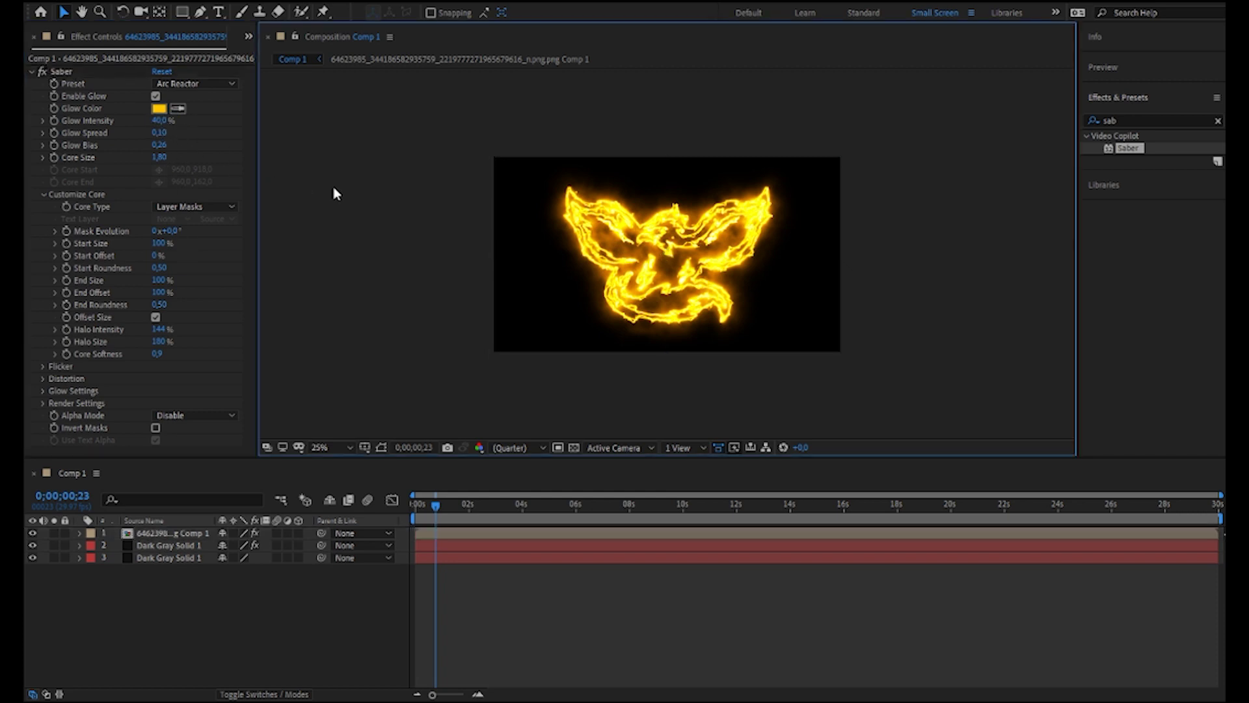
{"action": "left_click", "coordinate": [162, 144]}
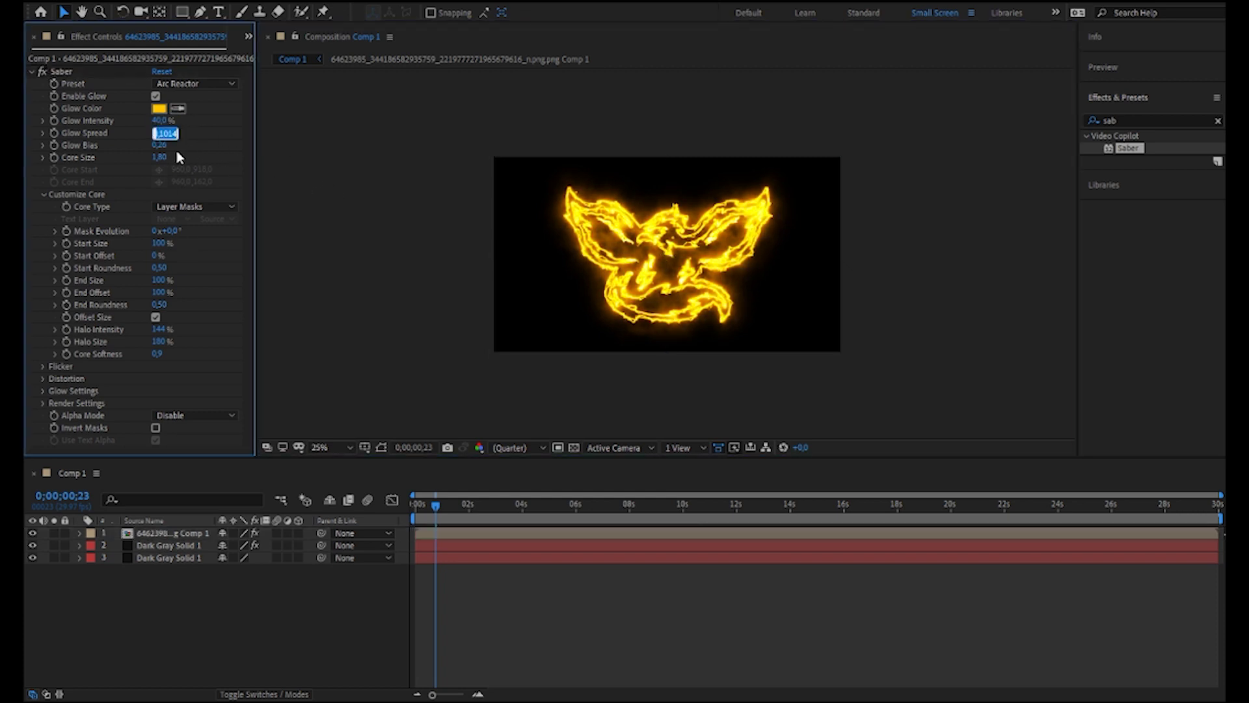
{"action": "type", "text": "0,25"}
{"action": "key", "text": "Return"}
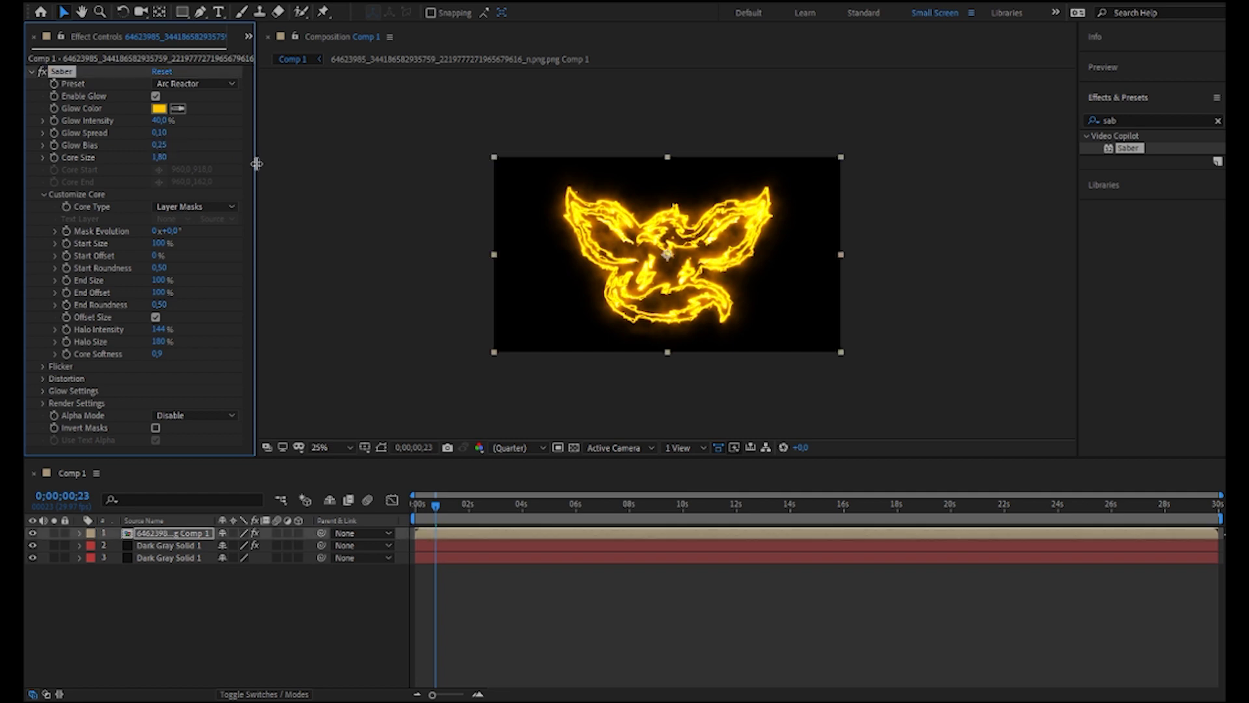
Lower Saber's Glow Intensity to 25% and preview the effect from about the one-second mark.
{"action": "left_click", "coordinate": [160, 121]}
{"action": "type", "text": "25"}
{"action": "key", "text": "Return"}
{"action": "left_click", "coordinate": [392, 284]}
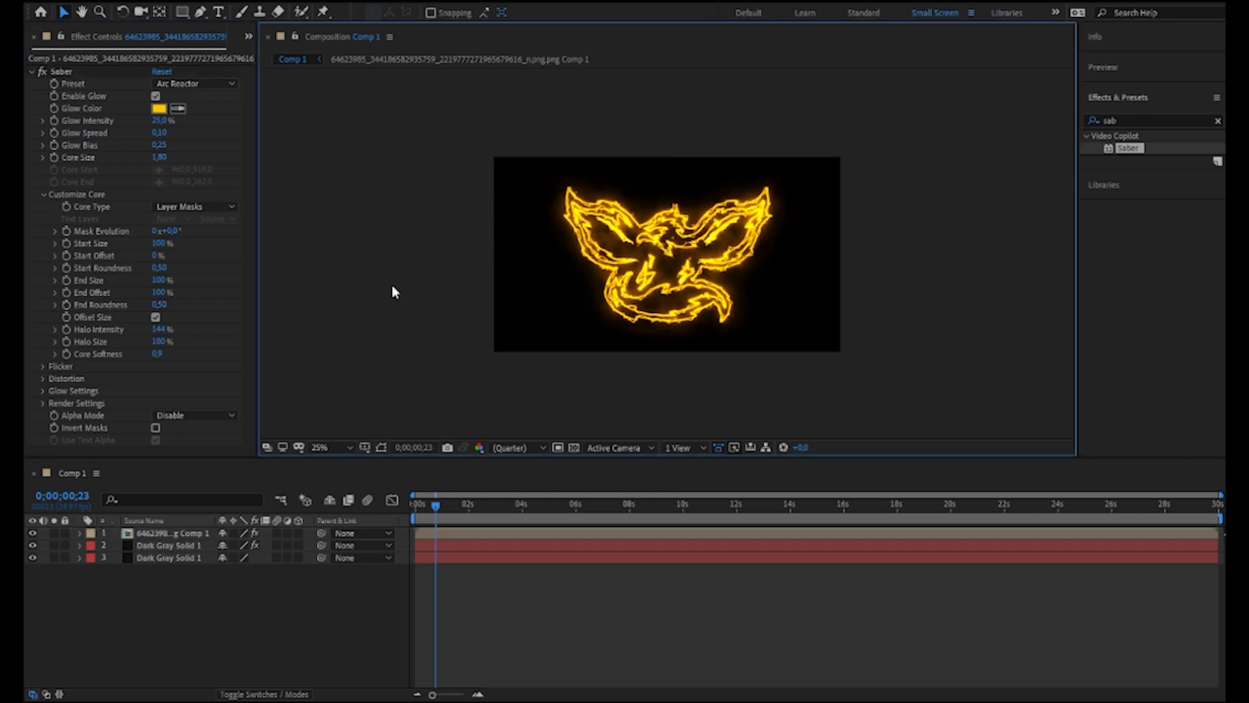
{"action": "left_click", "coordinate": [444, 506]}
{"action": "key", "text": "space"}
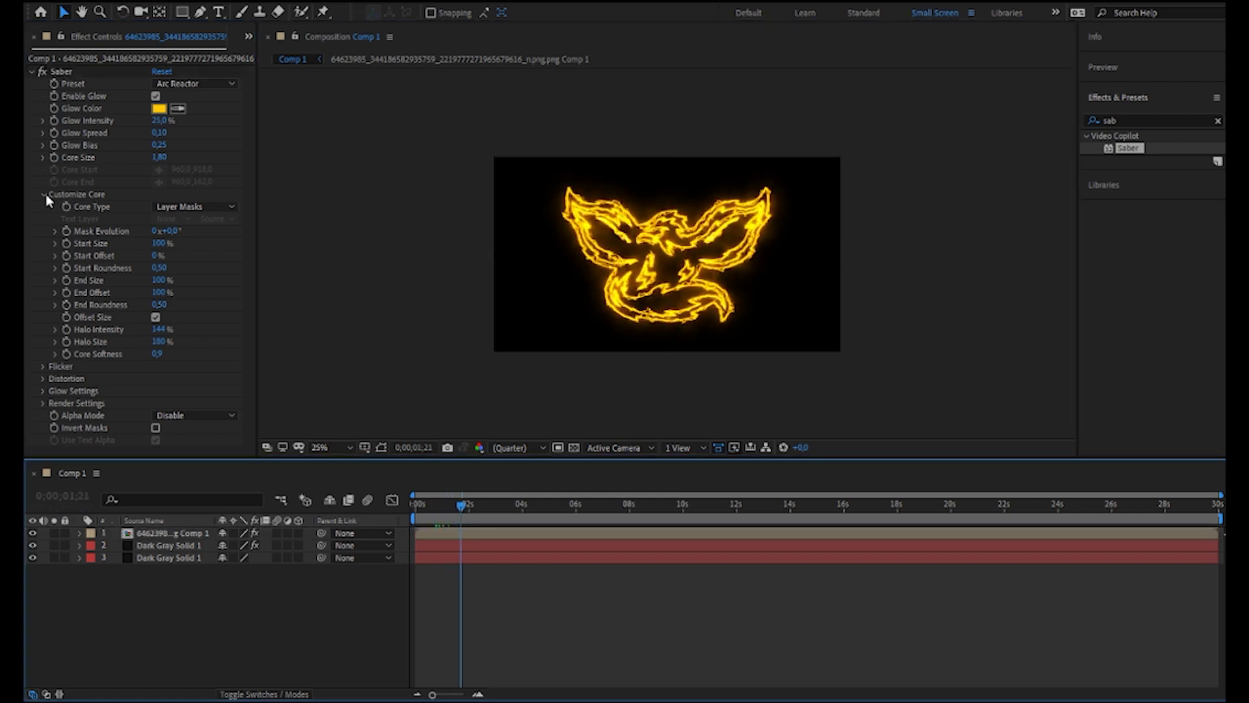
Set Saber's Composite Settings to Transparent in the render settings and move the time to 0;00;02;14.
{"action": "left_click", "coordinate": [43, 404]}
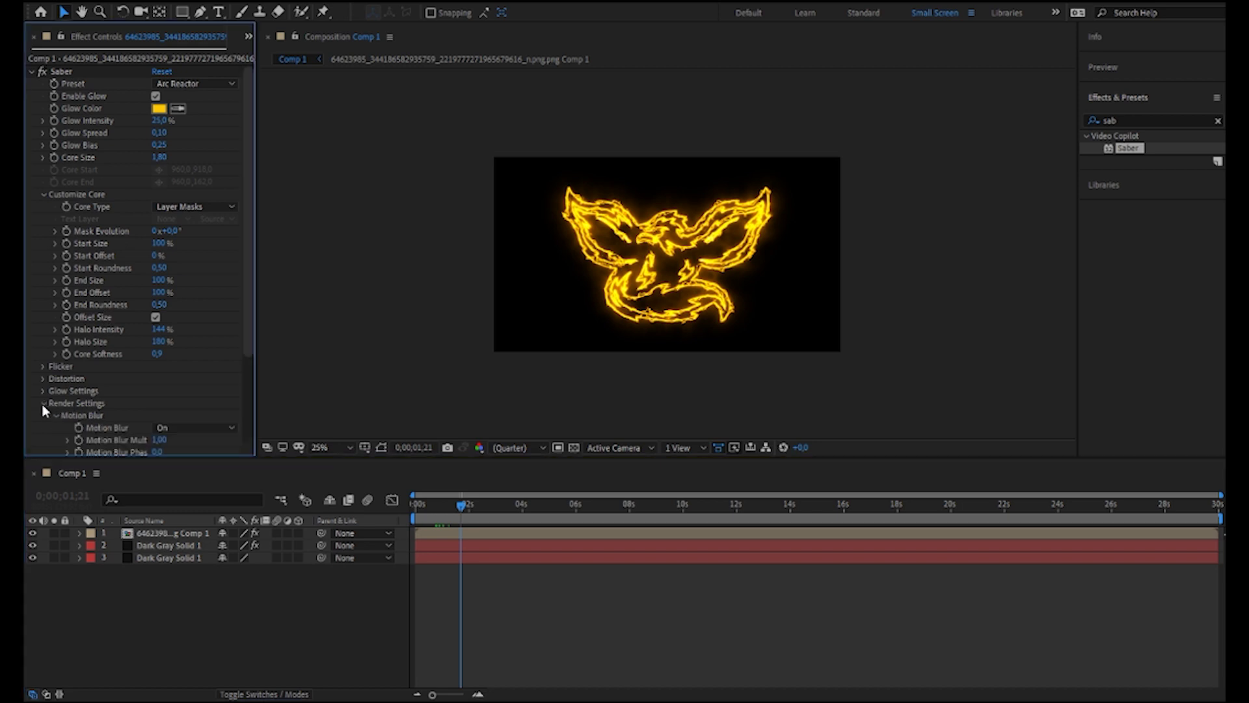
{"action": "scroll", "coordinate": [42, 404], "scroll_direction": "down", "scroll_amount": 2}
{"action": "left_click", "coordinate": [56, 355]}
{"action": "scroll", "coordinate": [150, 351], "scroll_direction": "down", "scroll_amount": 1}
{"action": "left_click", "coordinate": [188, 415]}
{"action": "left_click", "coordinate": [193, 436]}
{"action": "mouse_move", "coordinate": [463, 511]}
{"action": "left_mouse_down"}
{"action": "mouse_move", "coordinate": [441, 511]}
{"action": "mouse_move", "coordinate": [480, 511]}
{"action": "left_mouse_up"}
{"action": "scroll", "coordinate": [131, 193], "scroll_direction": "up", "scroll_amount": 3}
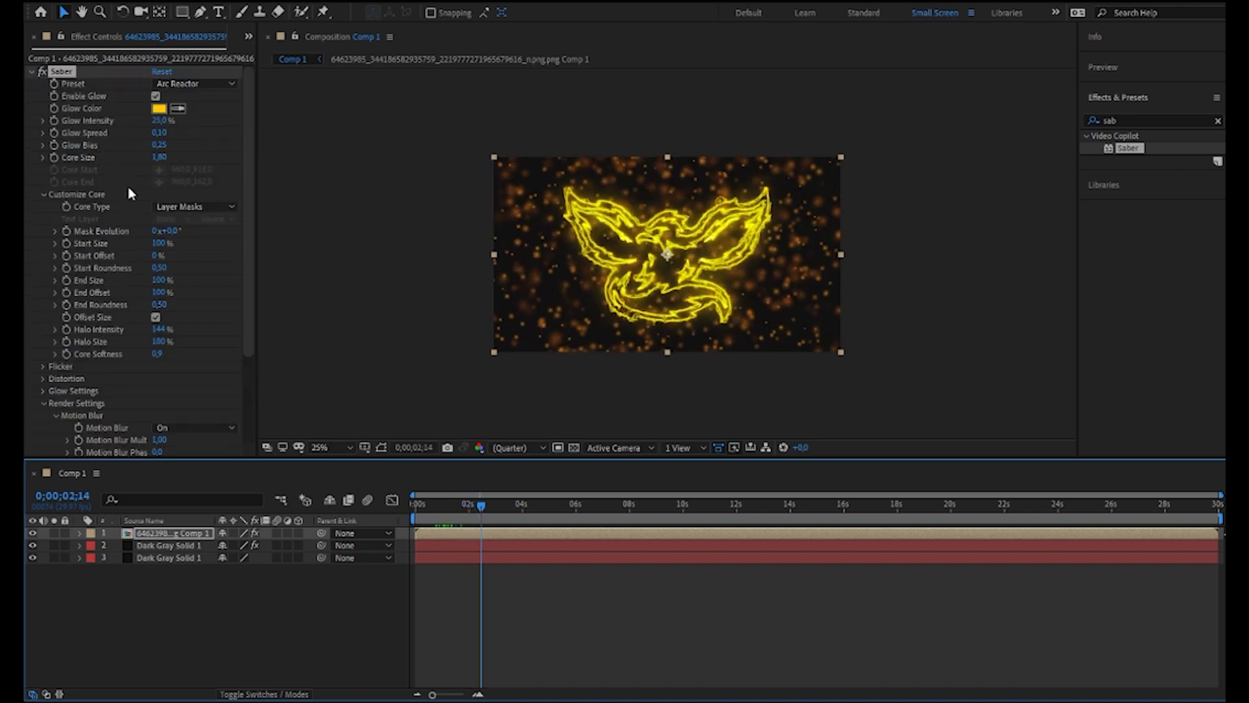
Change Saber's Glow Color to a darker orange.
{"action": "left_click", "coordinate": [159, 108]}
{"action": "left_click_drag", "start_coordinate": [626, 379], "coordinate": [613, 290]}
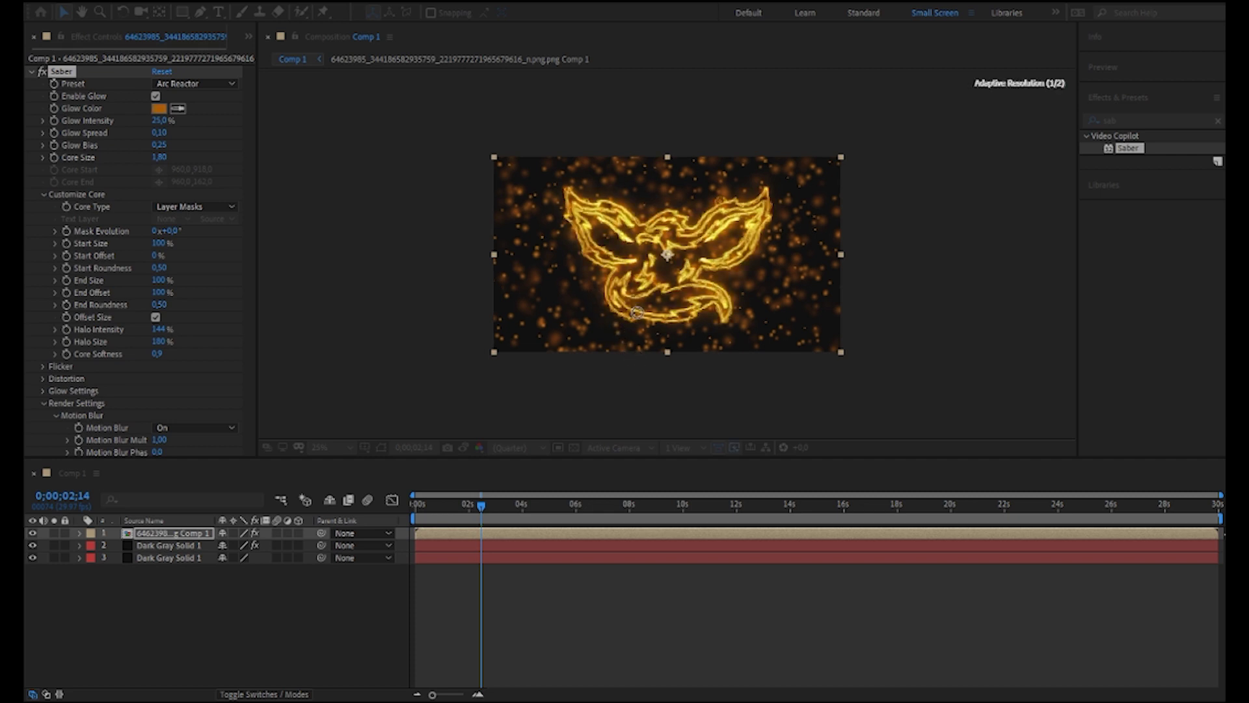
{"action": "left_click", "coordinate": [771, 260]}
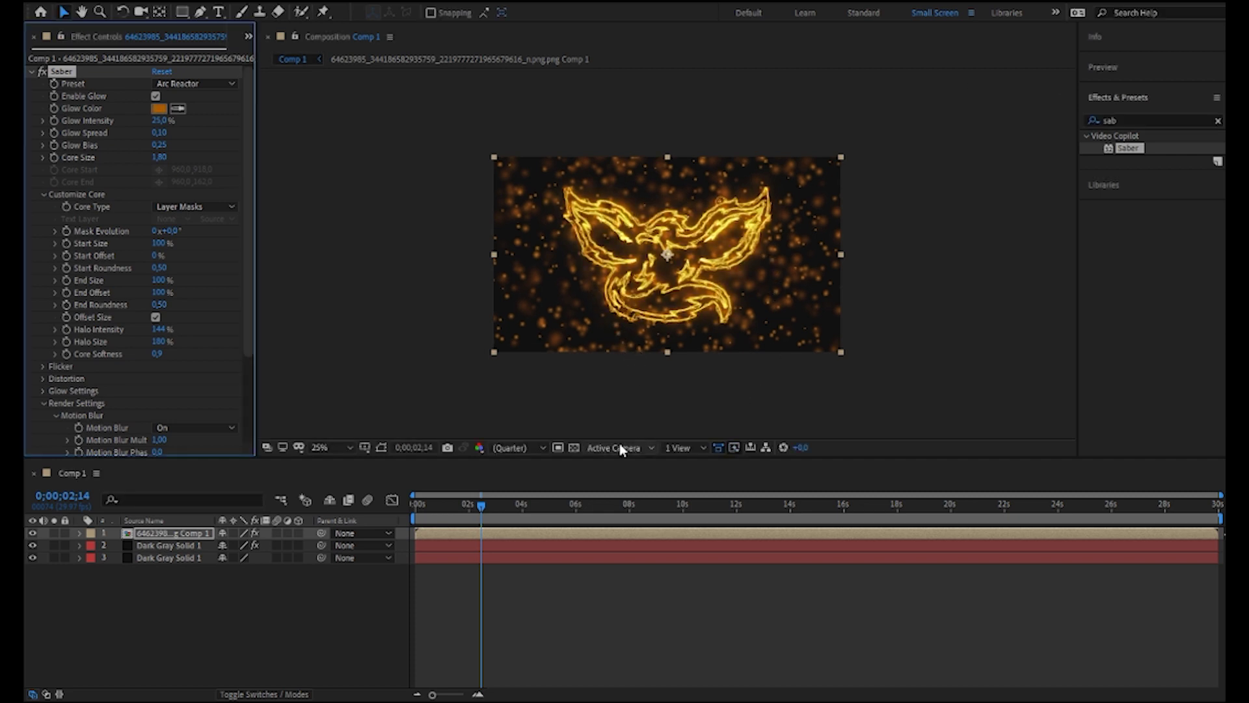
Set Saber's End Offset to 0% at the start of the composition and enable keyframing for it.
{"action": "scroll", "coordinate": [220, 241], "scroll_direction": "down", "scroll_amount": 3}
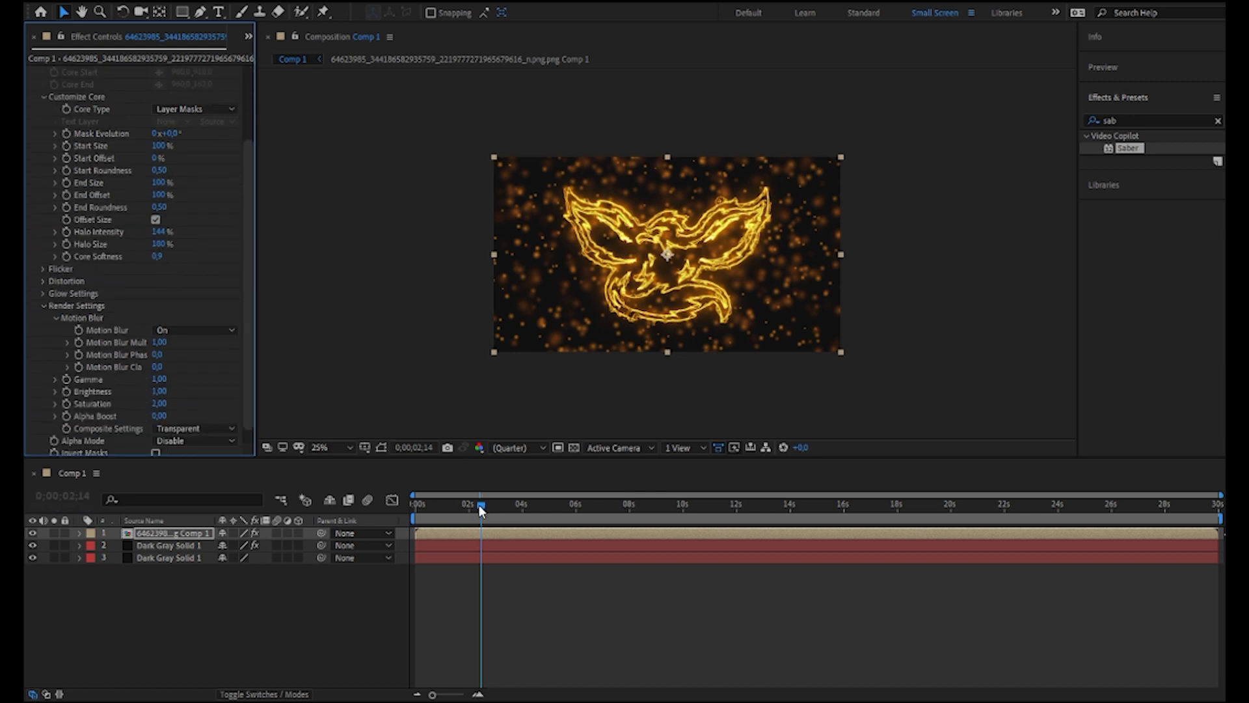
{"action": "left_click_drag", "start_coordinate": [480, 506], "coordinate": [417, 505]}
{"action": "scroll", "coordinate": [139, 205], "scroll_direction": "up", "scroll_amount": 2}
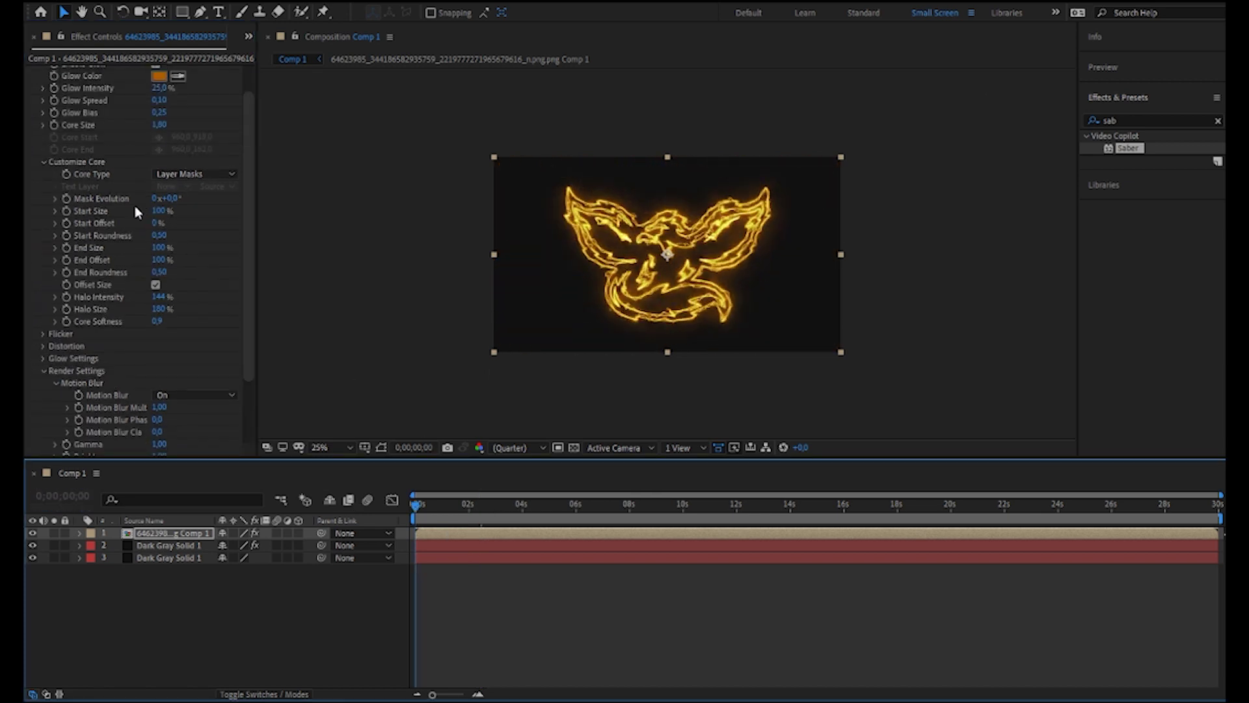
{"action": "left_click", "coordinate": [159, 259]}
{"action": "type", "text": "0"}
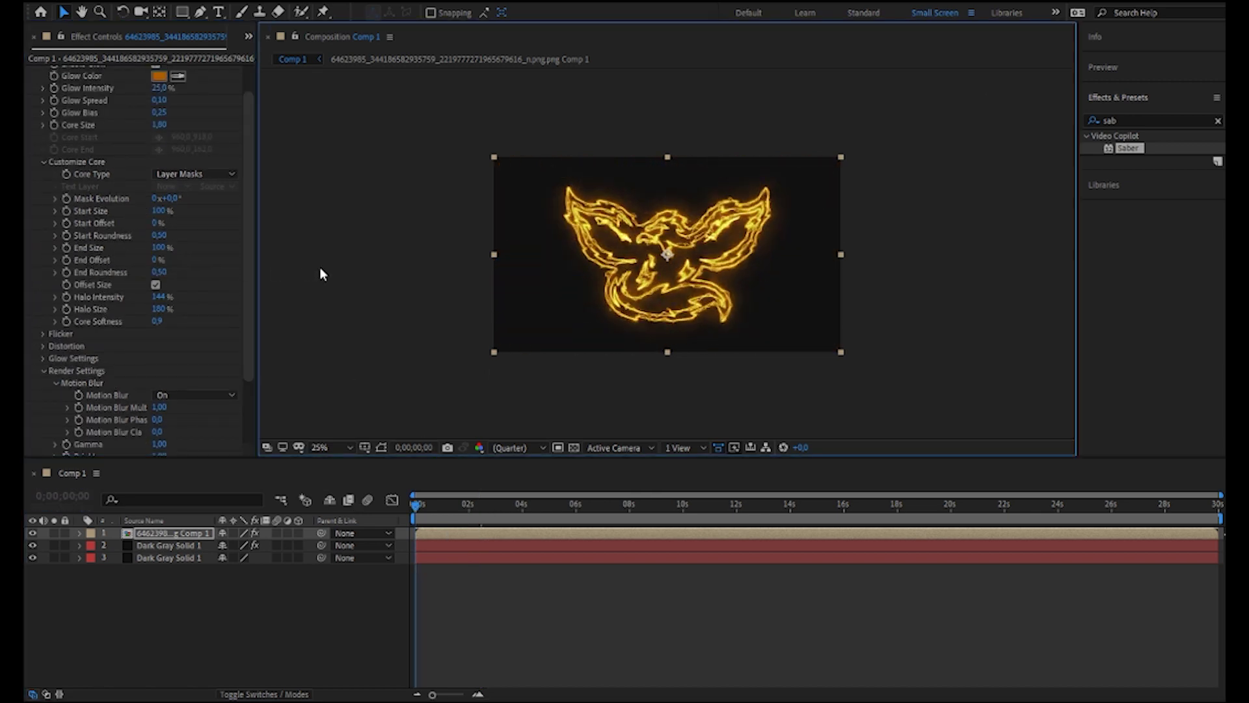
{"action": "key", "text": "Return"}
{"action": "left_click", "coordinate": [68, 261]}
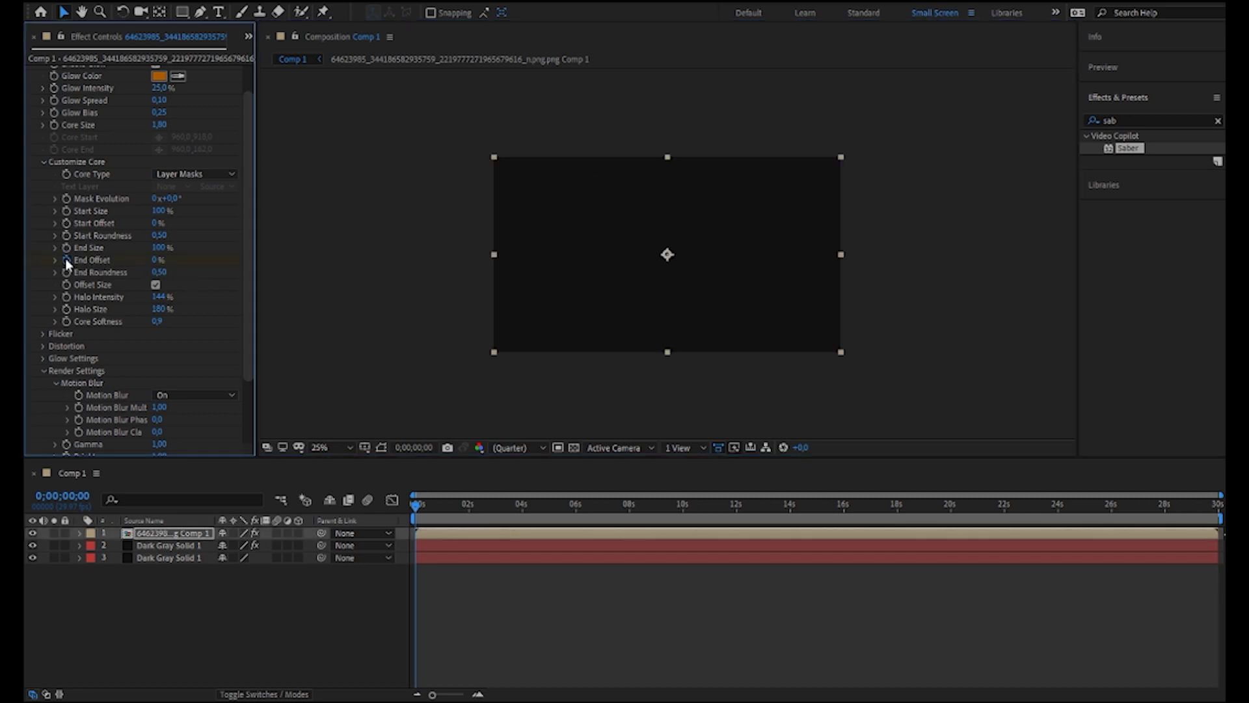
Add an End Offset keyframe of 50% at 0;00;02;00.
{"action": "left_click", "coordinate": [468, 505]}
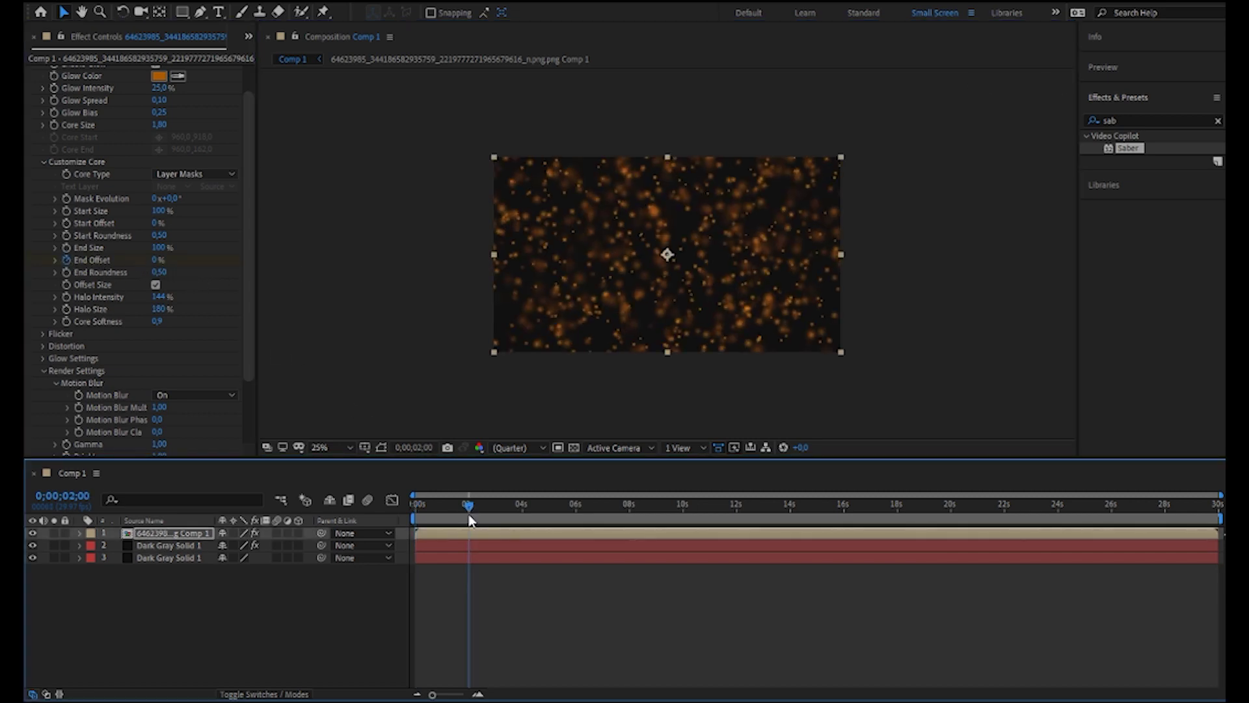
{"action": "left_click", "coordinate": [156, 259]}
{"action": "type", "text": "5"}
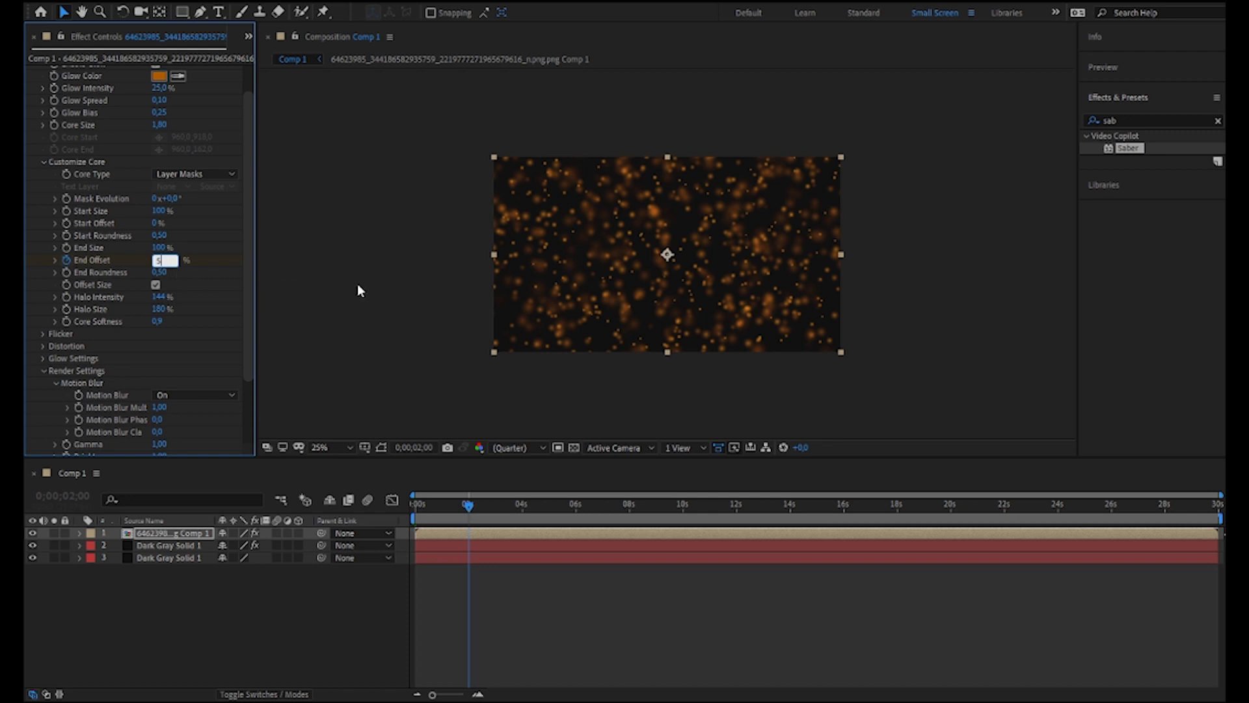
{"action": "type", "text": "0"}
{"action": "key", "text": "Return"}
Duplicate the Saber logo layer and set the copy's Mask Evolution to 180°.
{"action": "left_click", "coordinate": [175, 531]}
{"action": "key", "text": "ctrl+d"}
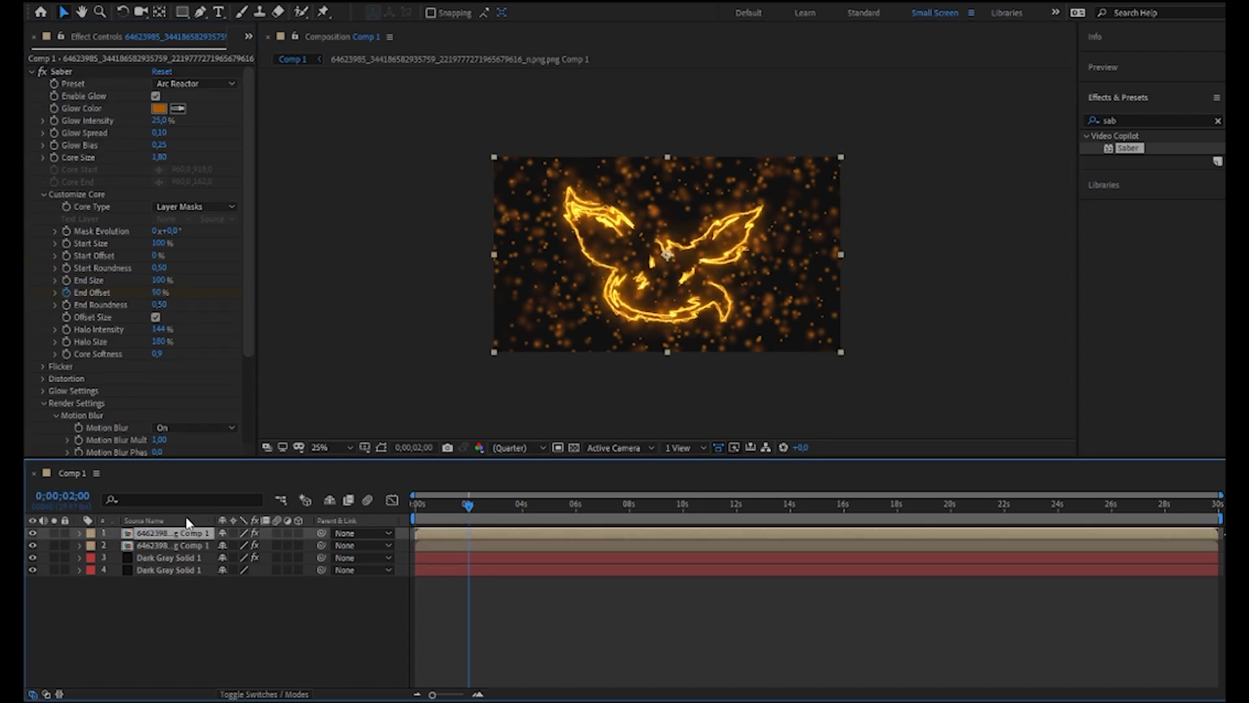
{"action": "left_click", "coordinate": [172, 231]}
{"action": "type", "text": "18"}
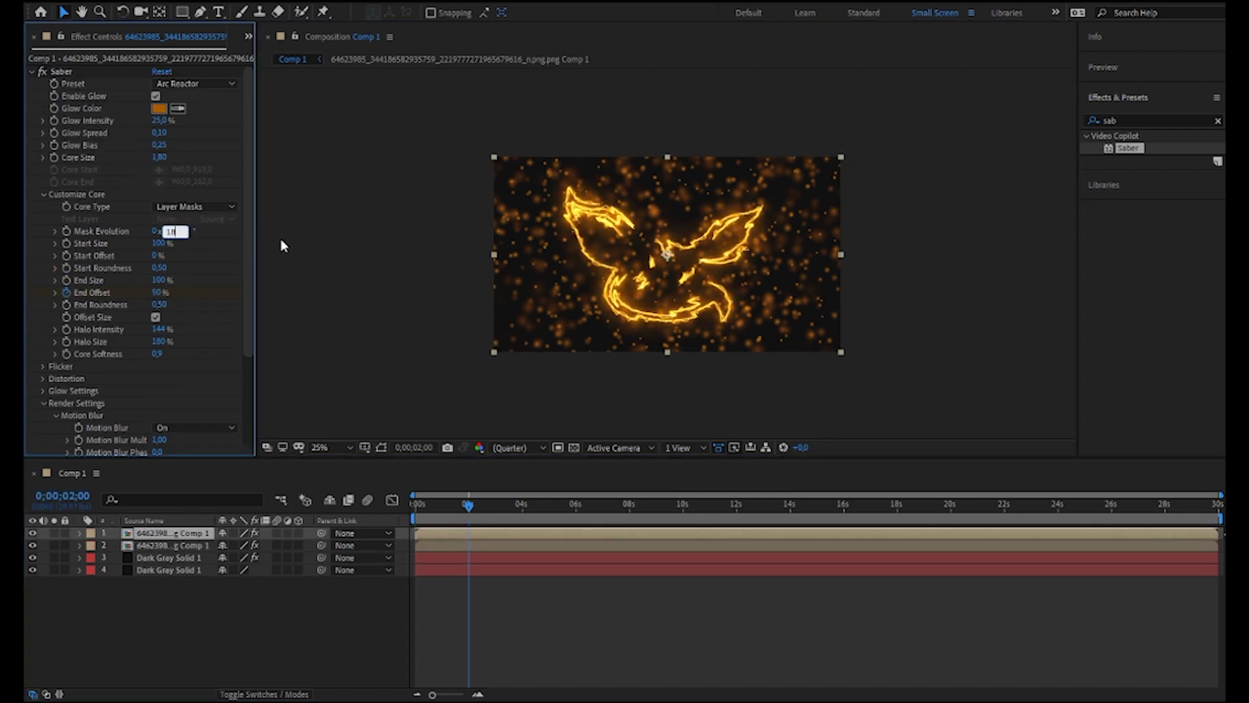
{"action": "type", "text": "0"}
{"action": "left_click", "coordinate": [333, 245]}
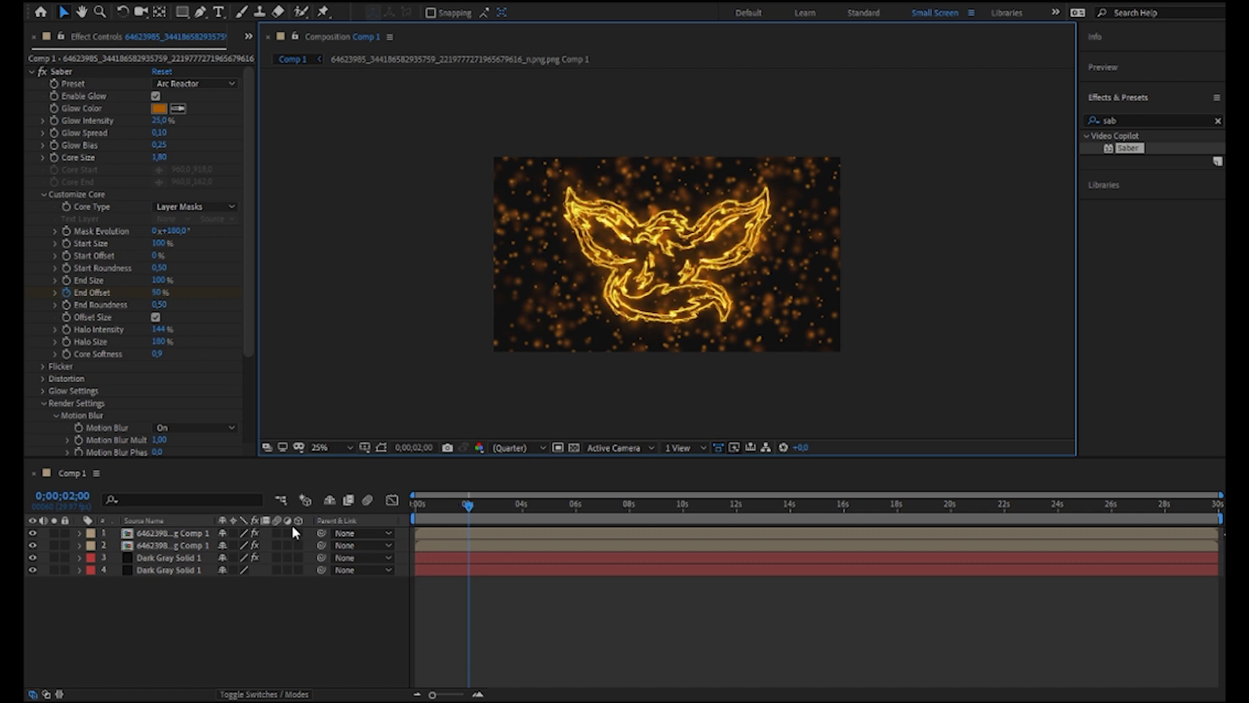
Duplicate the top logo layer again and delete the Saber effect from the new top copy.
{"action": "left_click", "coordinate": [189, 533]}
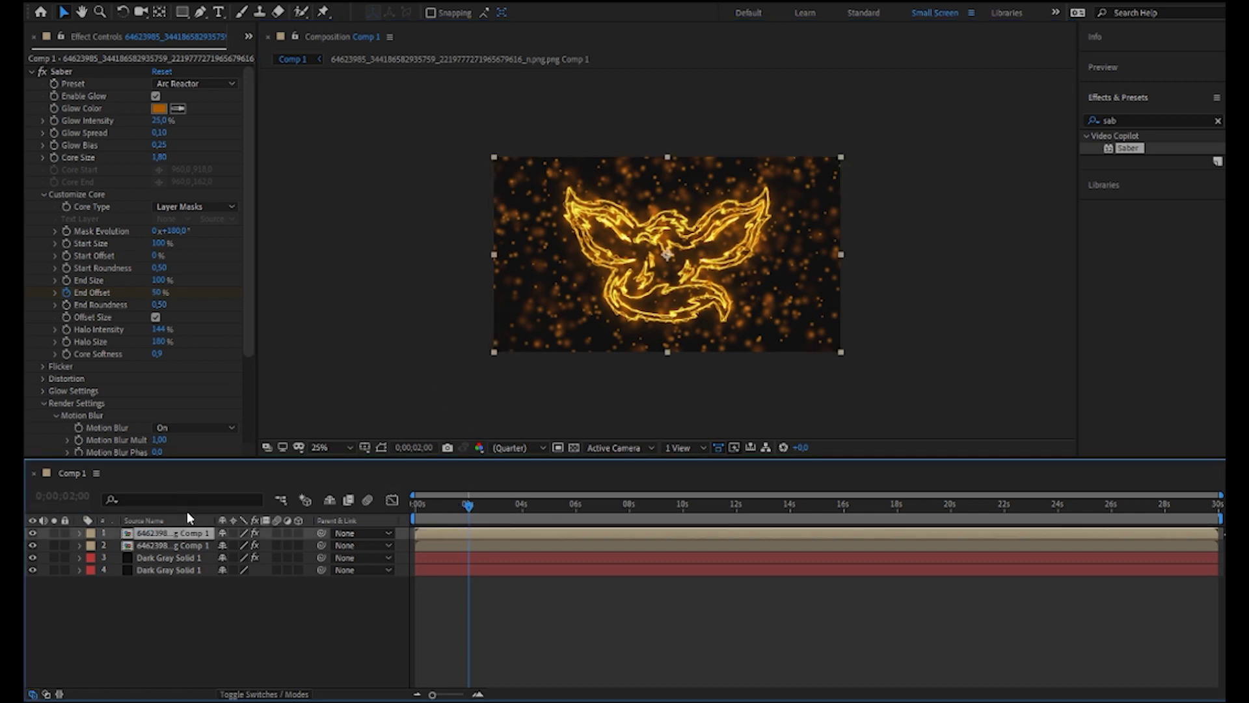
{"action": "left_click", "coordinate": [83, 73]}
{"action": "key", "text": "ctrl+d"}
{"action": "key", "text": "Delete"}
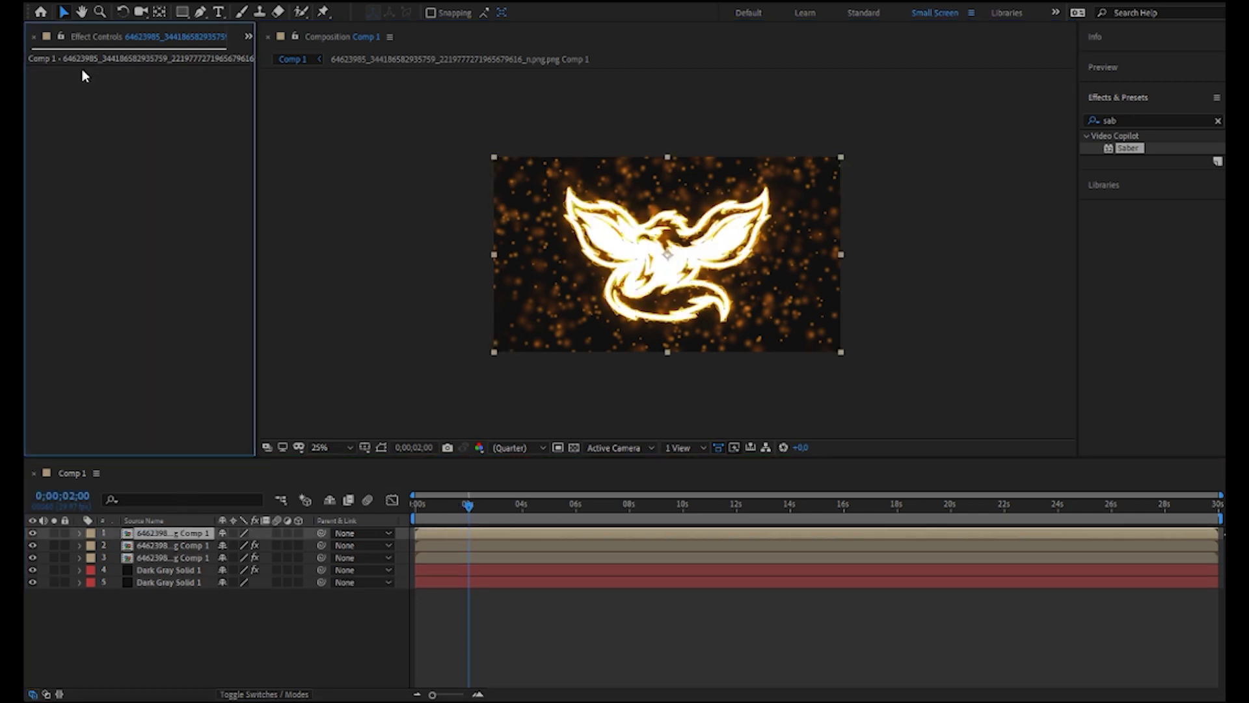
Find the Venetian Blinds transition effect and apply it to the top logo layer.
{"action": "left_click", "coordinate": [1085, 121]}
{"action": "type", "text": "bli"}
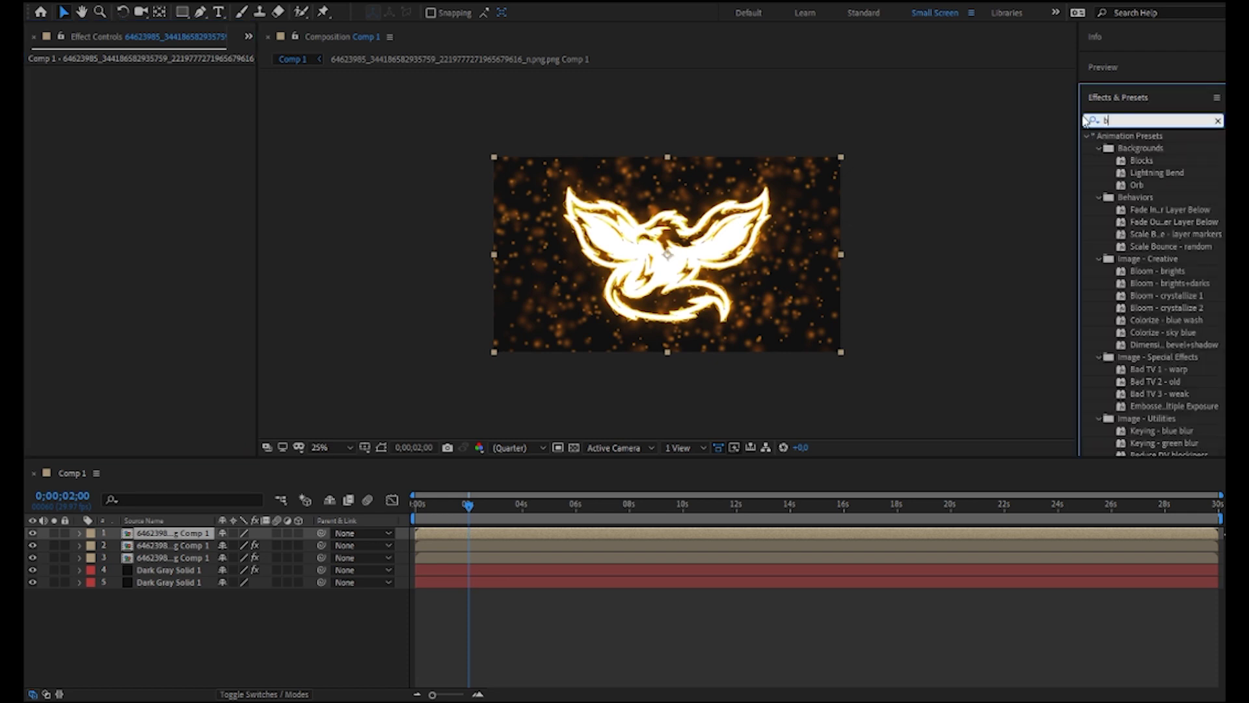
{"action": "type", "text": "nd"}
{"action": "double_click", "coordinate": [1145, 187]}
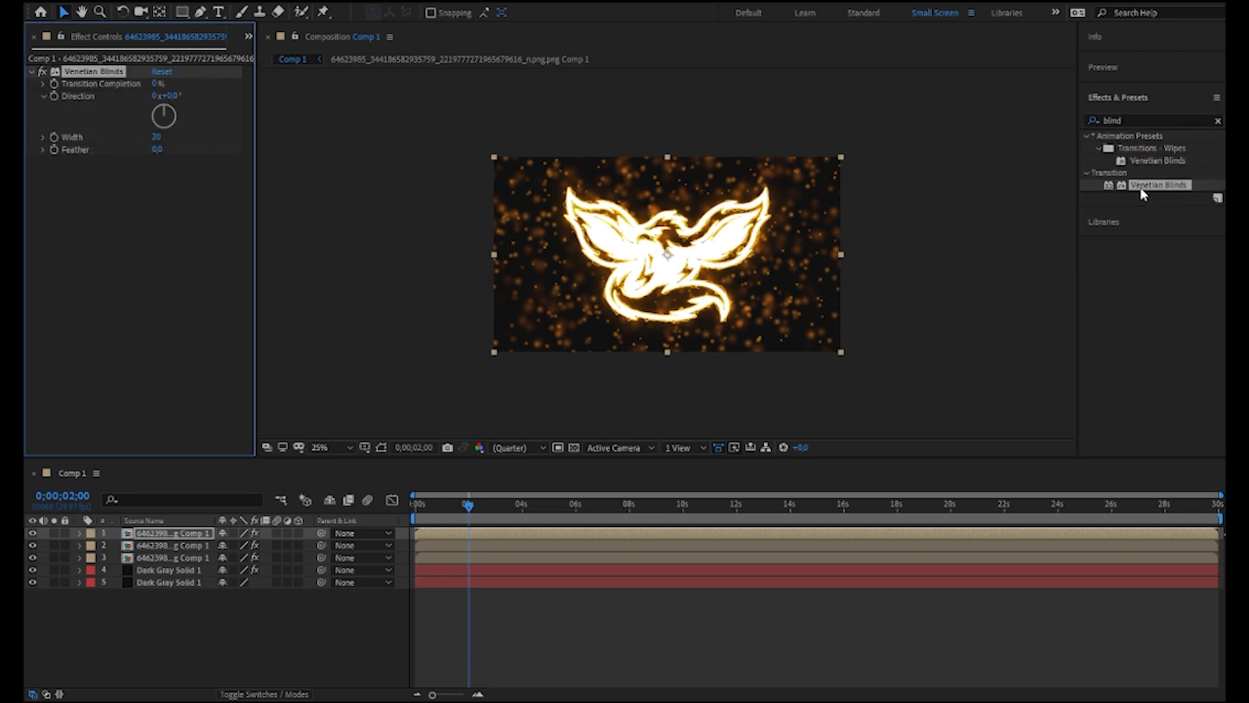
Set the Venetian Blinds Transition Completion to 100% and its Direction to 45° on the top logo layer.
{"action": "left_click", "coordinate": [156, 84]}
{"action": "type", "text": "100"}
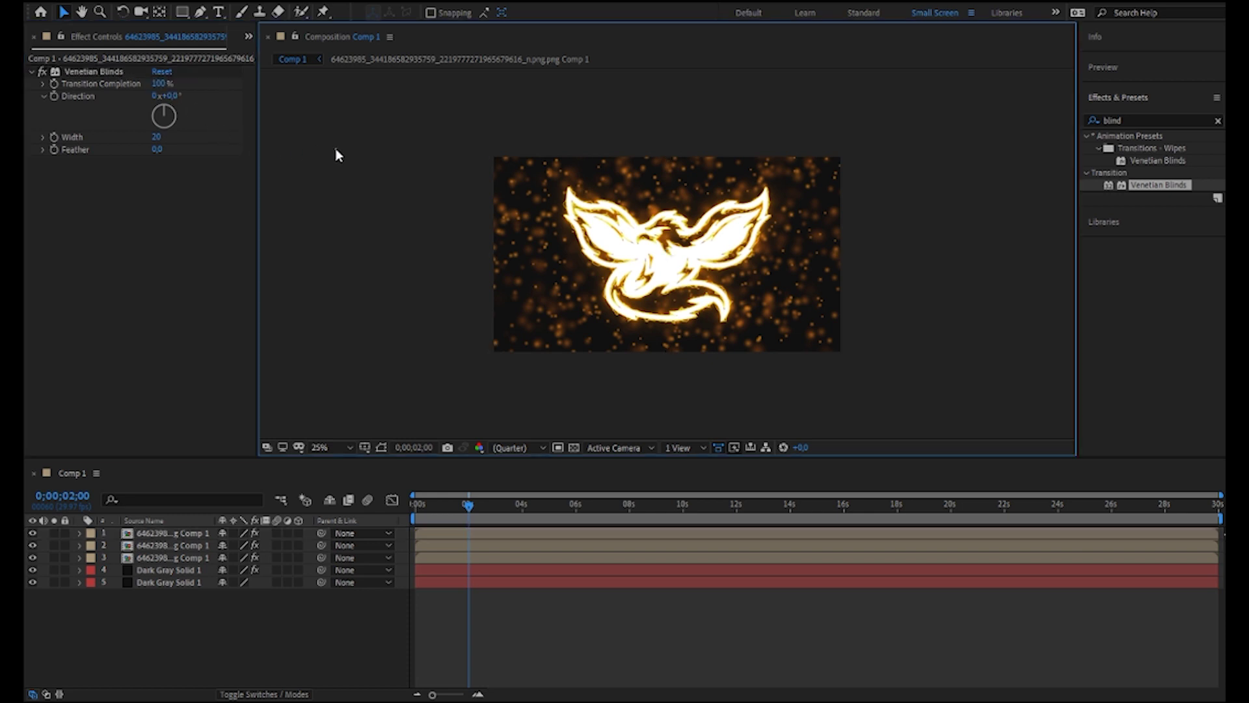
{"action": "left_click", "coordinate": [337, 157]}
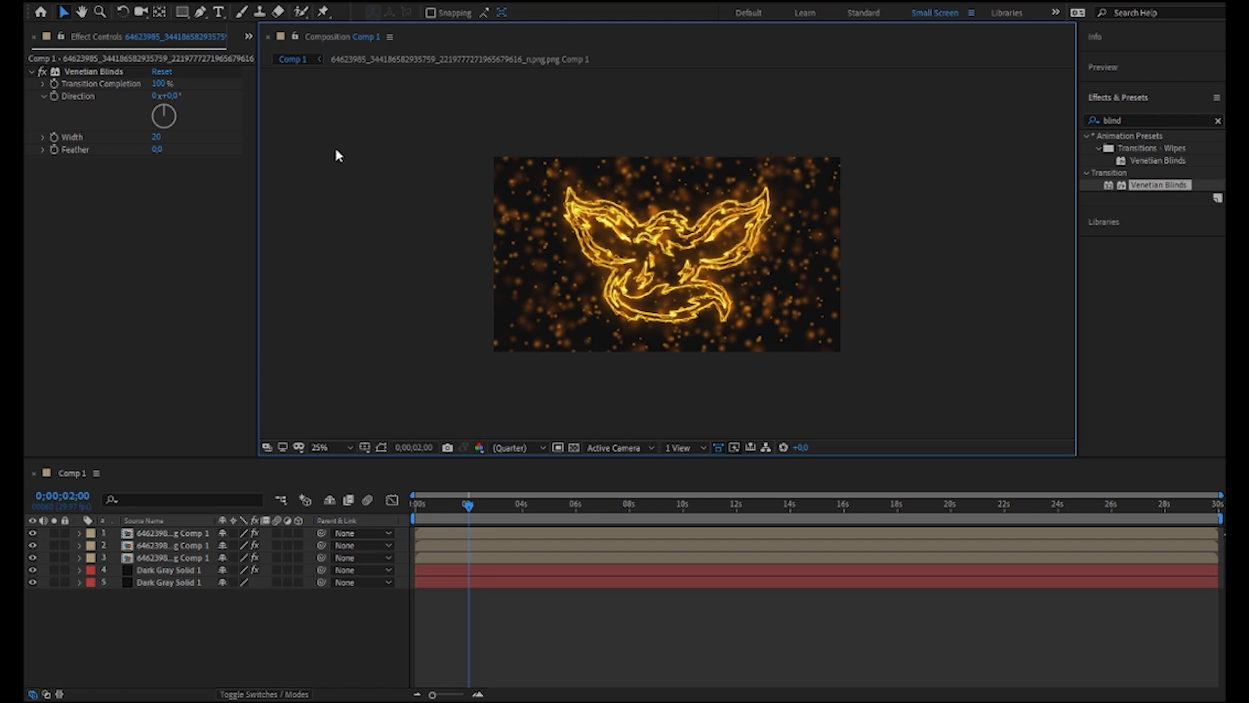
{"action": "left_click", "coordinate": [172, 98]}
{"action": "type", "text": "45"}
{"action": "left_click", "coordinate": [363, 166]}
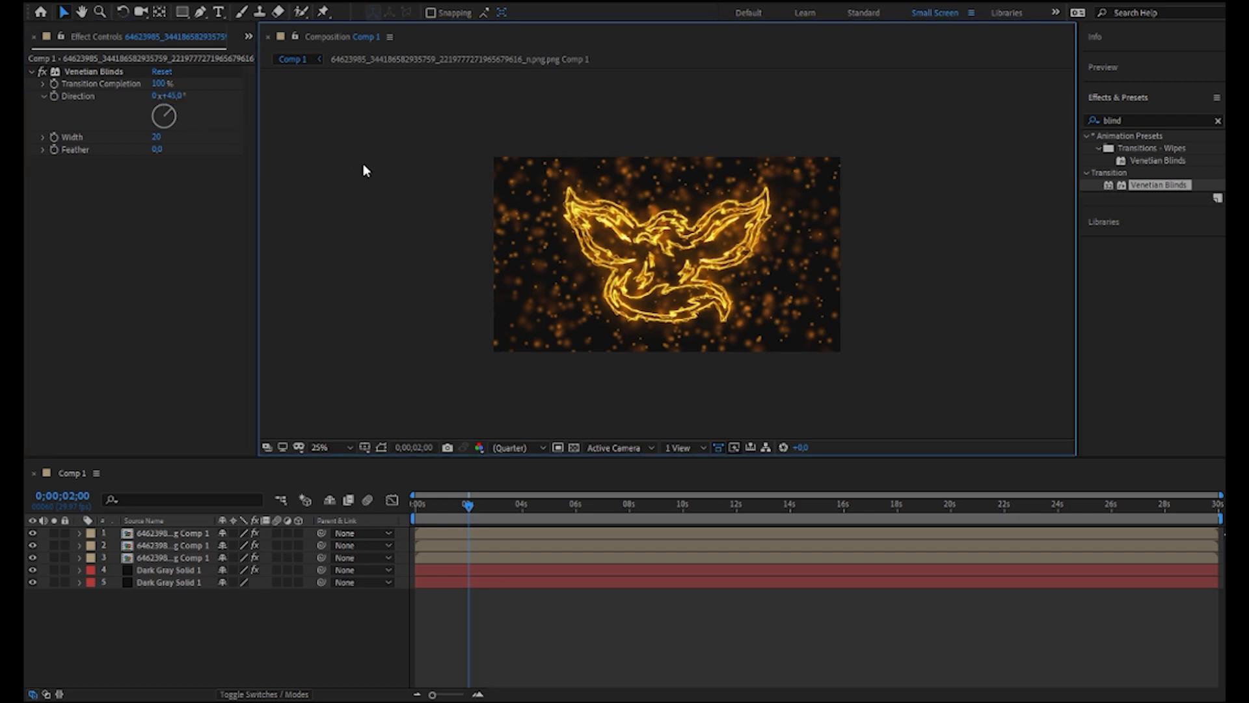
Enable Transition Completion keyframing at 0;00;02;00 and add a 0% keyframe at 0;00;03;15.
{"action": "left_click", "coordinate": [55, 84]}
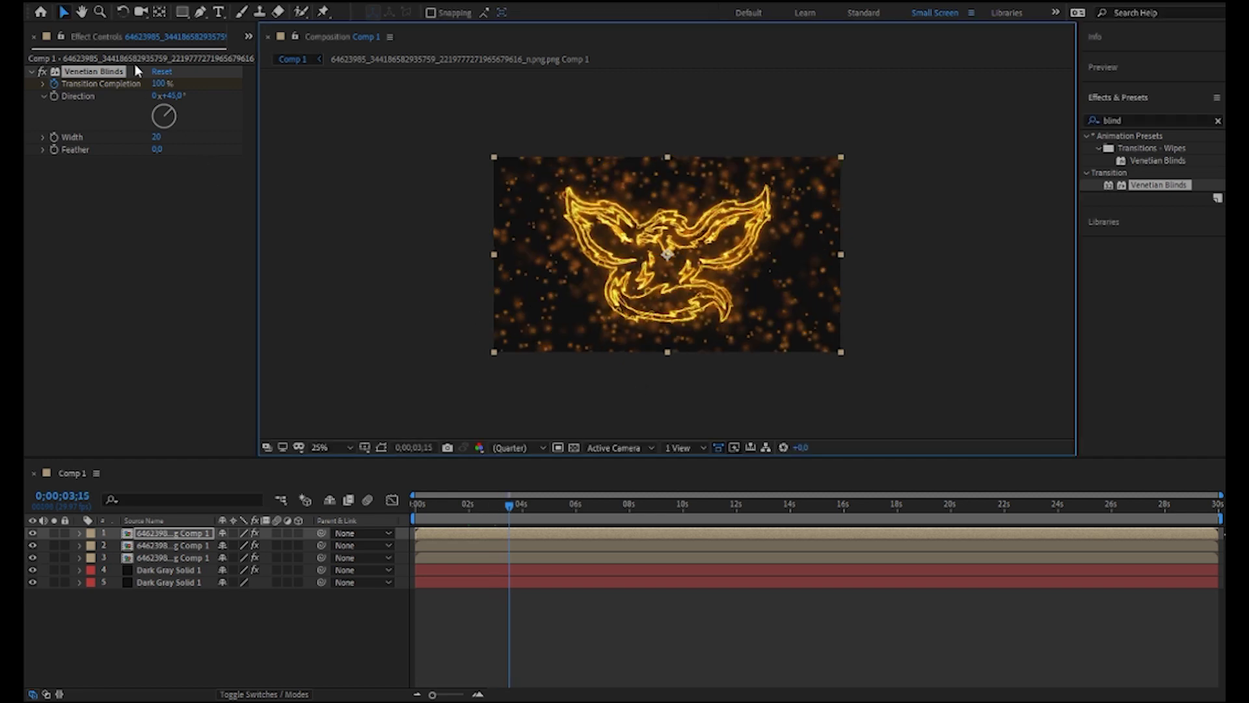
{"action": "type", "text": "0"}
{"action": "key", "text": "Return"}
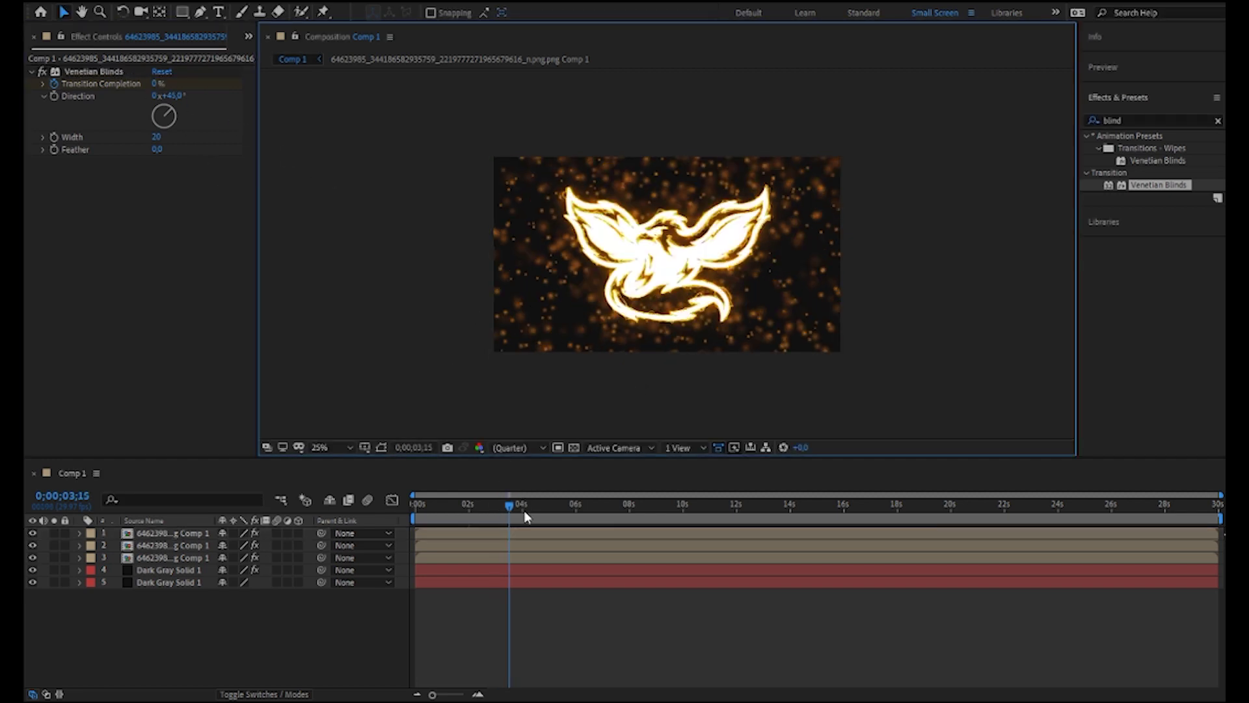
Enable Core Size keyframing at 0;00;02;00 for the Saber effect on both outlined logo layers.
{"action": "left_click", "coordinate": [181, 557]}
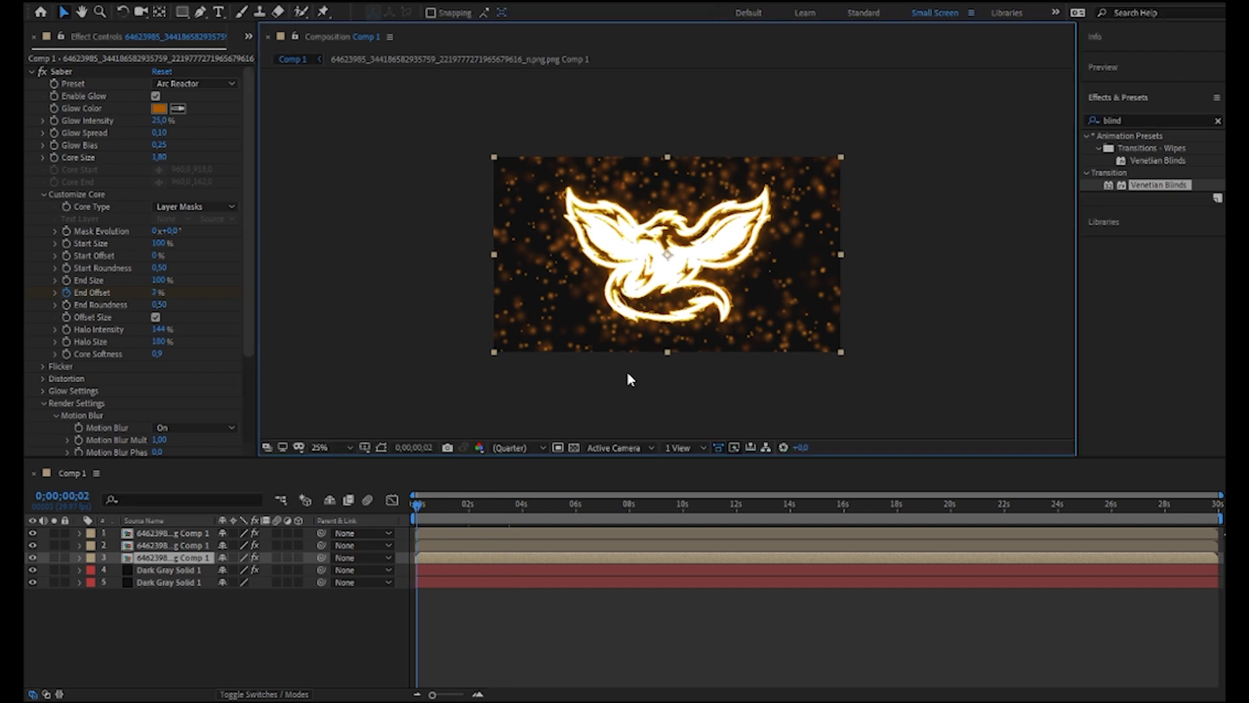
{"action": "left_click", "coordinate": [469, 517]}
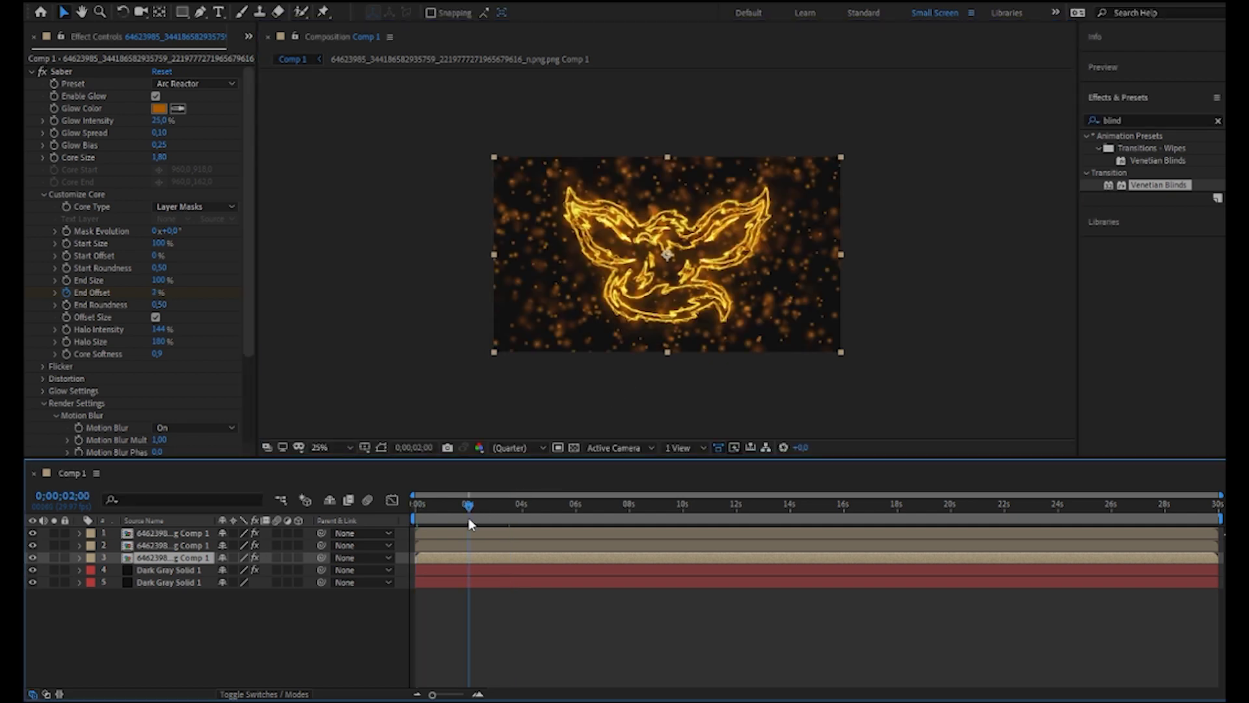
{"action": "left_click_drag", "start_coordinate": [157, 292], "coordinate": [162, 298]}
{"action": "left_click", "coordinate": [64, 158]}
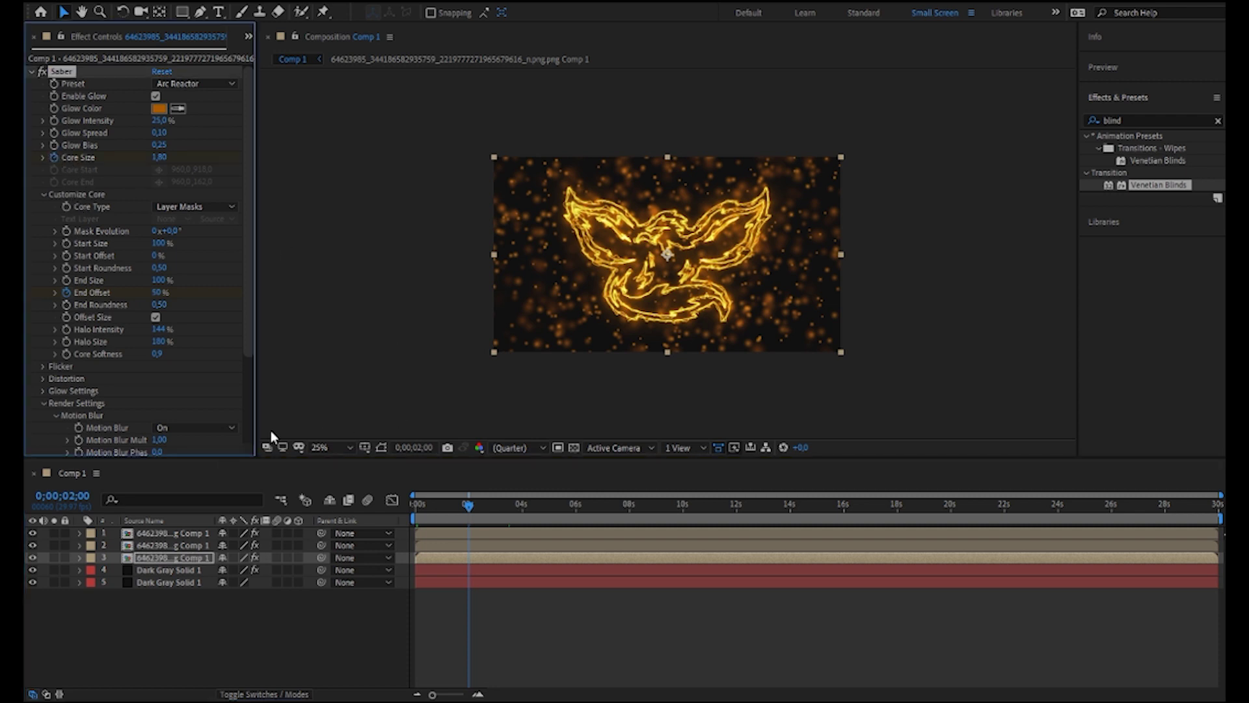
{"action": "left_click", "coordinate": [140, 546]}
{"action": "left_click", "coordinate": [55, 158]}
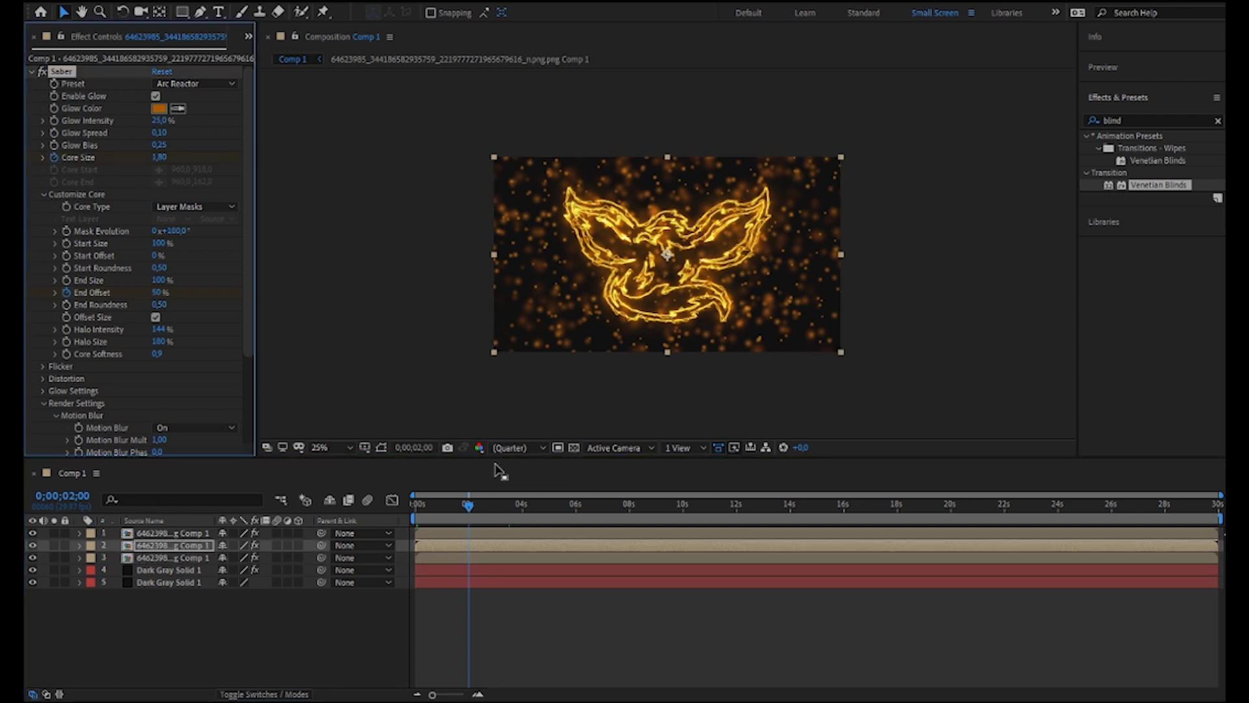
Move to 0;00;02;20 and set the Core Size of the second logo layer's Saber effect to 1,8.
{"action": "left_click", "coordinate": [417, 446]}
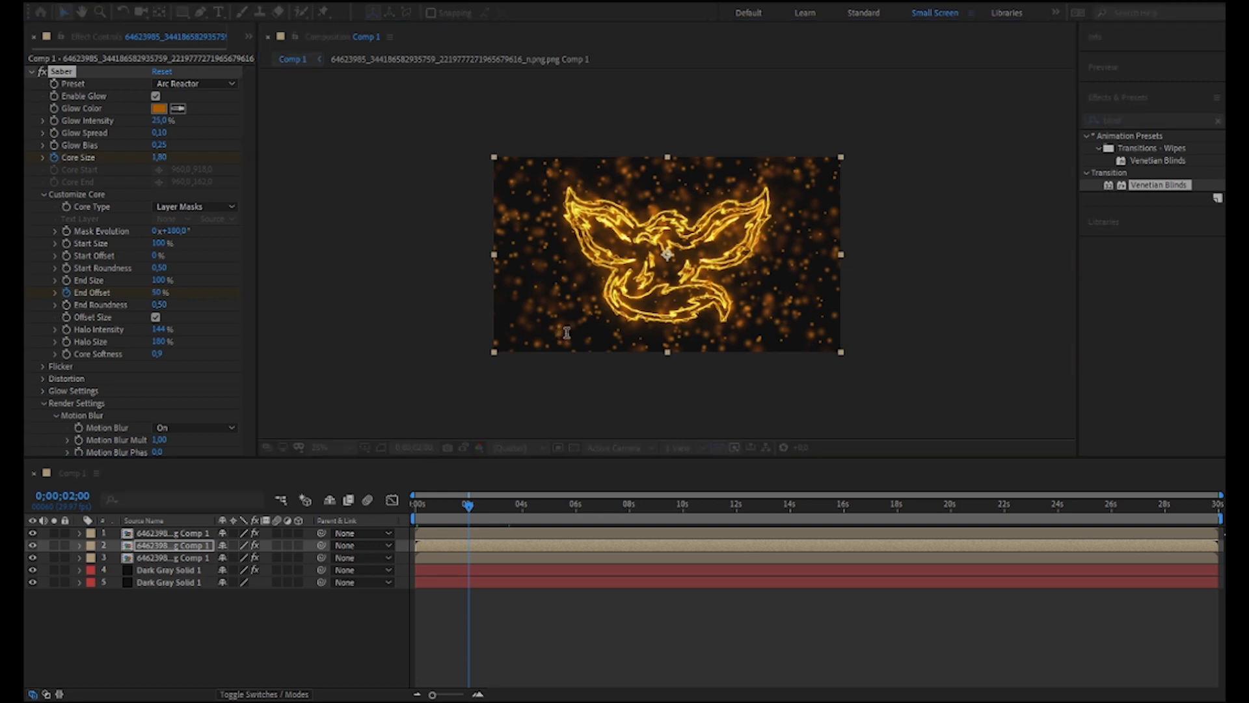
{"action": "left_click", "coordinate": [626, 368]}
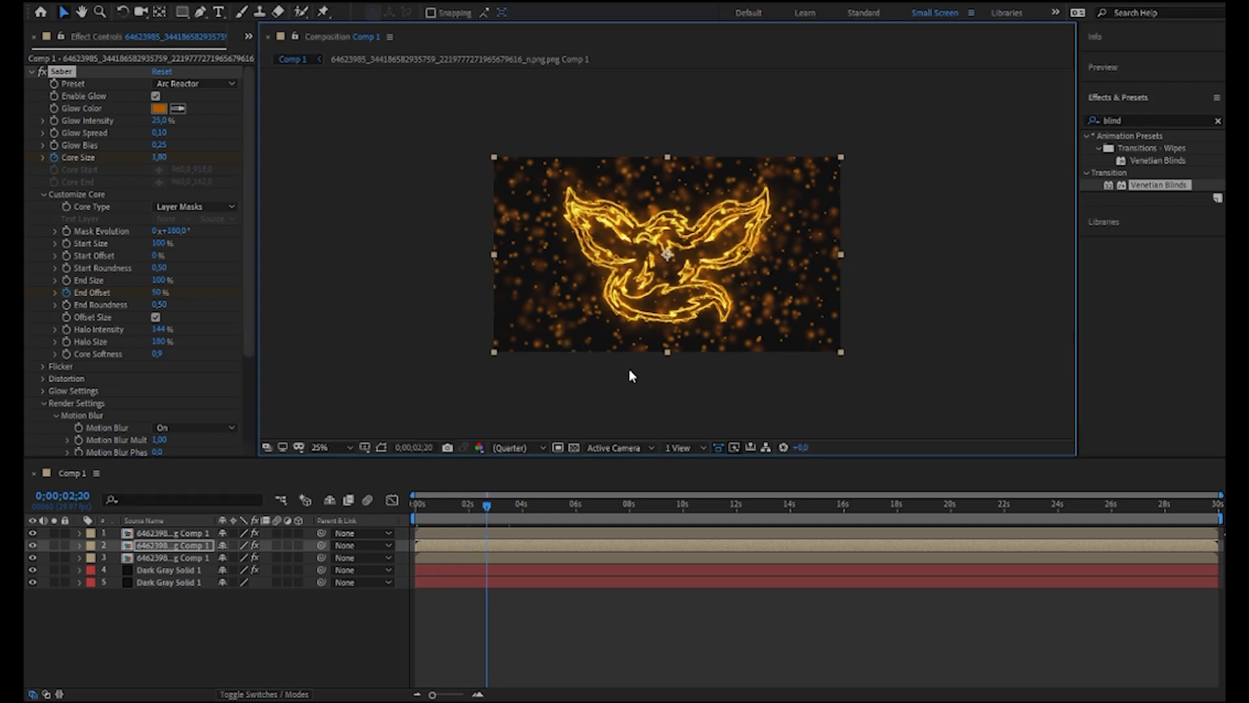
{"action": "left_click", "coordinate": [163, 158]}
{"action": "key", "text": "BackSpace"}
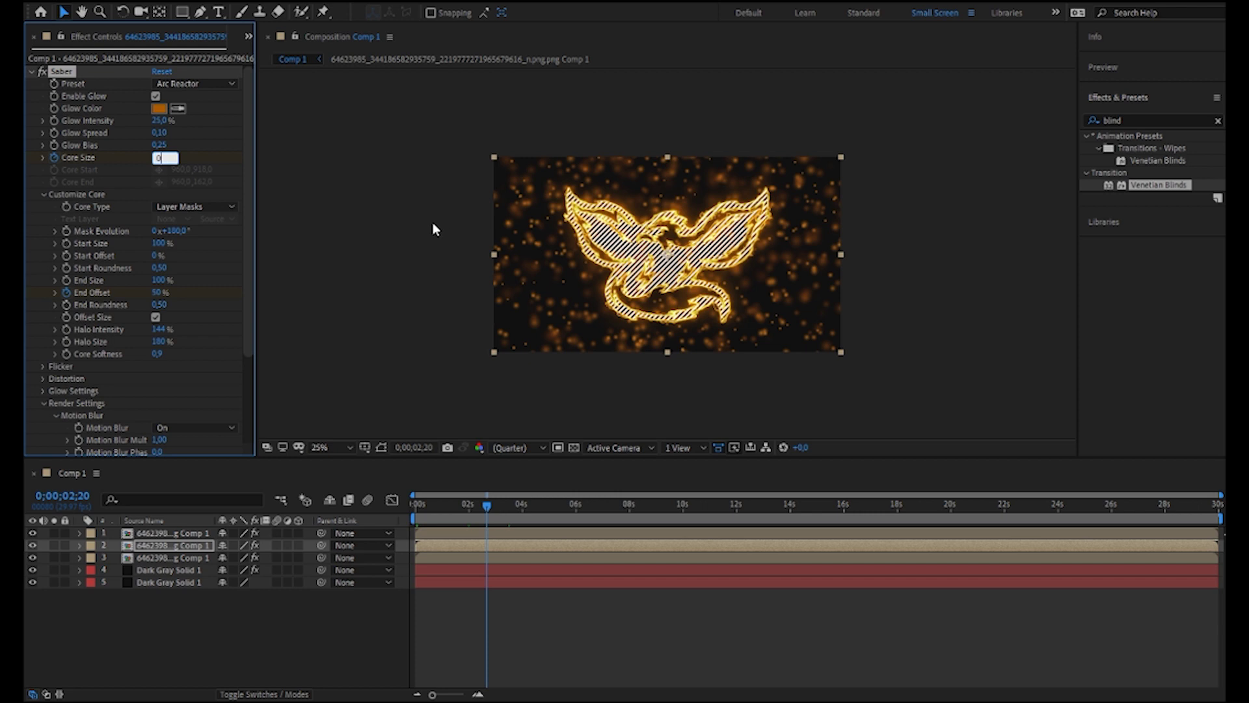
{"action": "type", "text": "0"}
{"action": "type", "text": "1"}
{"action": "type", "text": ",8"}
{"action": "left_click", "coordinate": [397, 274]}
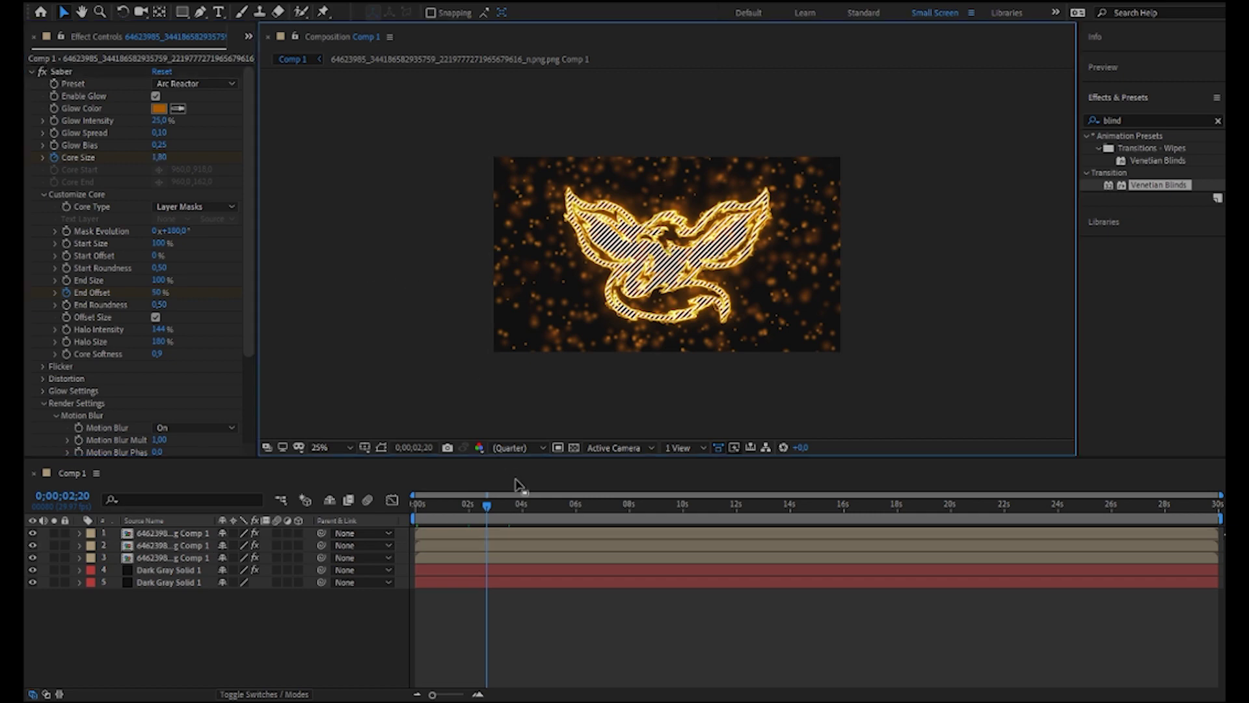
Set Saber's Core Size to 0 at 0;00;03;00 on both outlined logo layers.
{"action": "left_click_drag", "start_coordinate": [487, 508], "coordinate": [494, 506]}
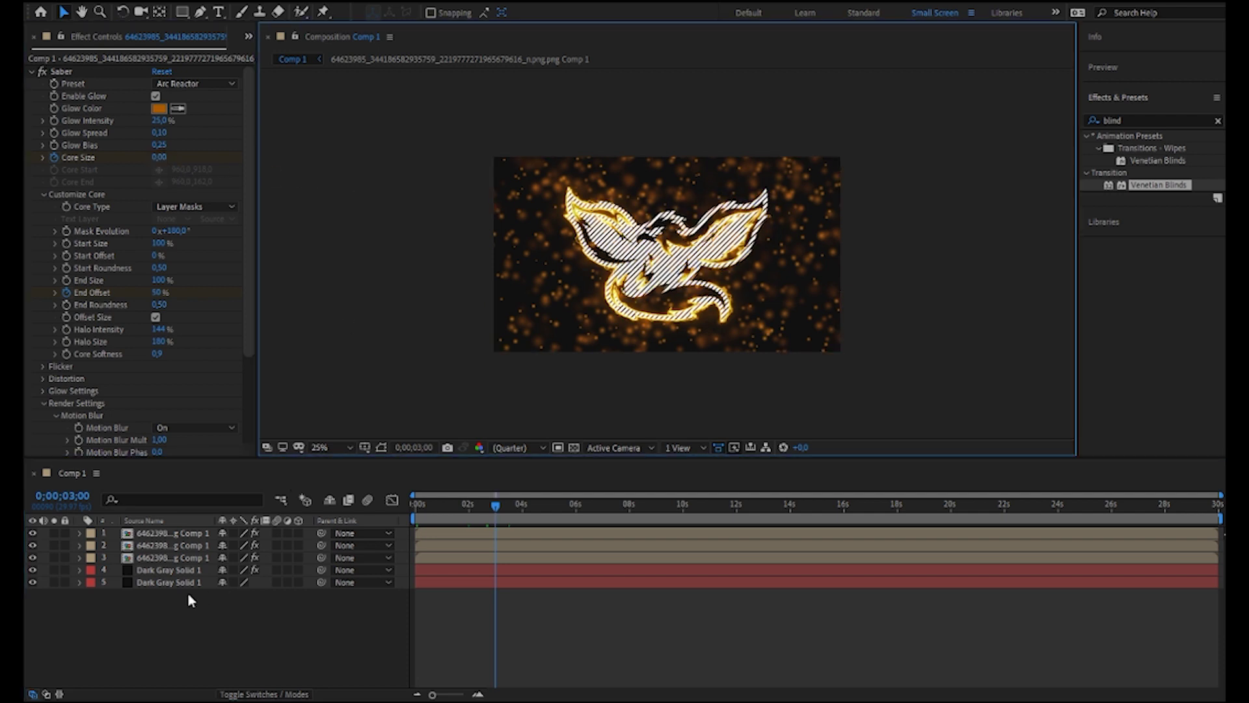
{"action": "left_click", "coordinate": [511, 505]}
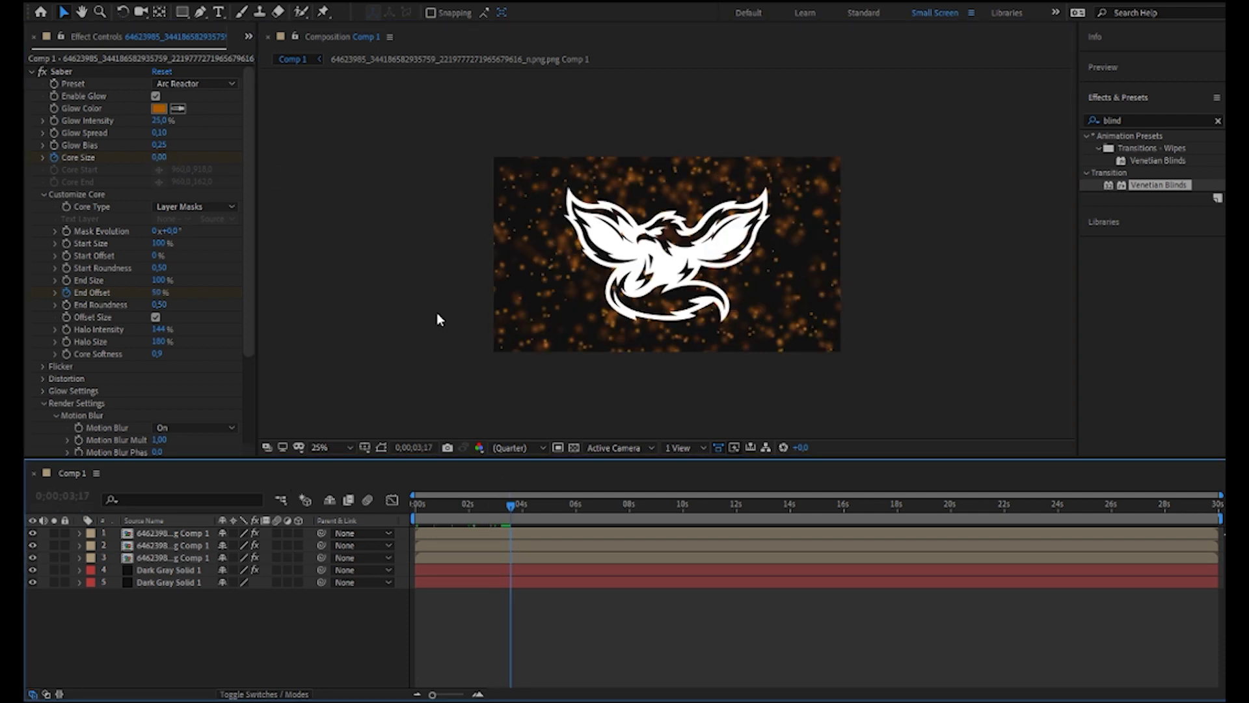
Return to the composition start, reveal the animated properties of the three logo layers, and select all their keyframes.
{"action": "left_click_drag", "start_coordinate": [512, 506], "coordinate": [397, 512]}
{"action": "left_click", "coordinate": [174, 535]}
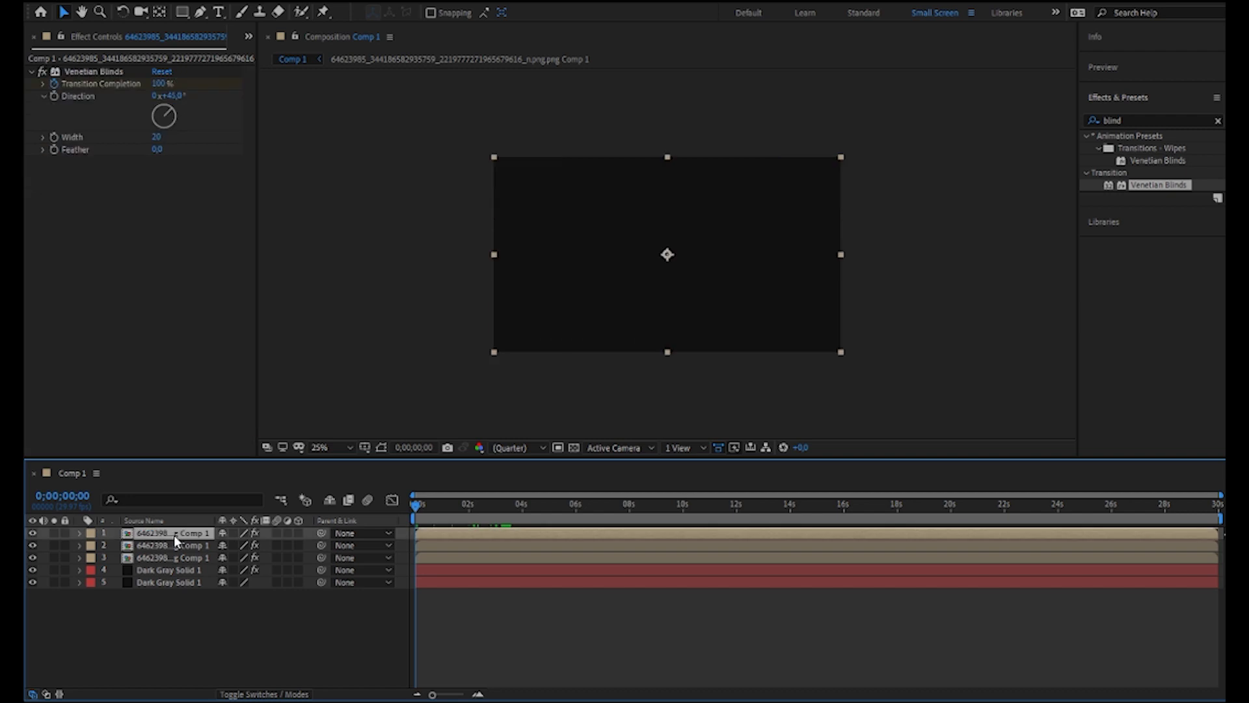
{"action": "left_click", "coordinate": [173, 548], "text": "shift"}
{"action": "left_click", "coordinate": [176, 553], "text": "shift"}
{"action": "key", "text": "u"}
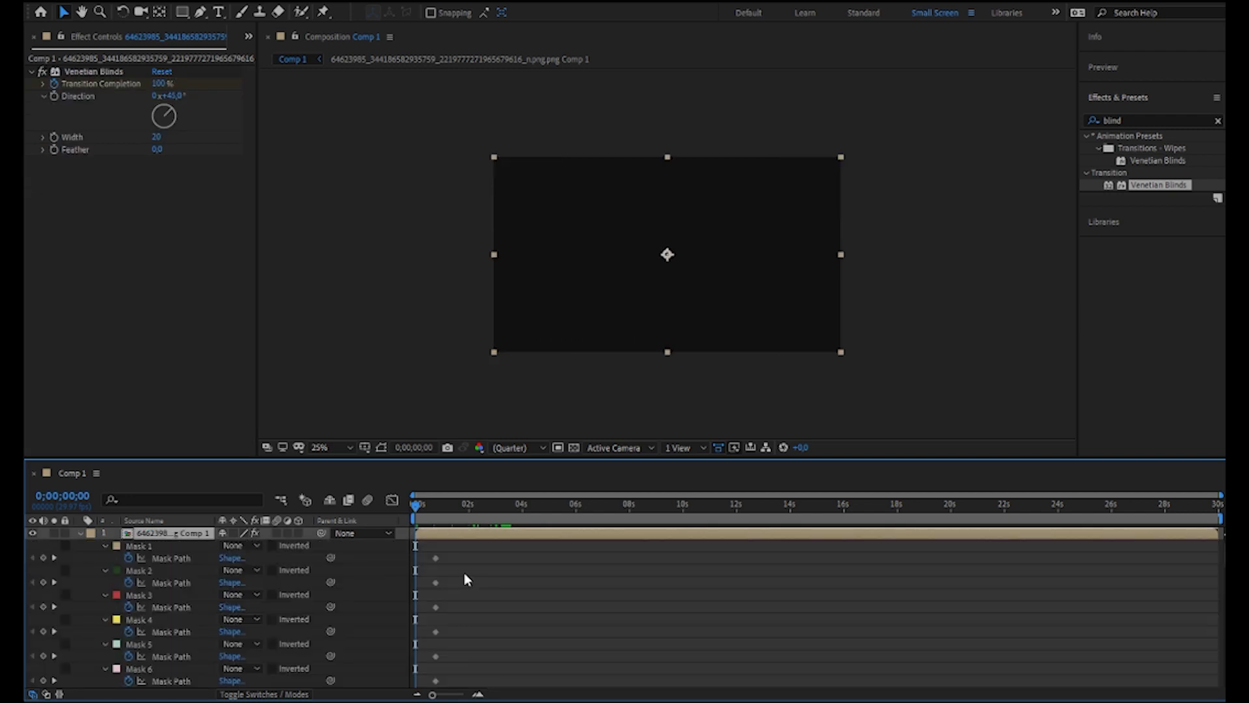
{"action": "left_click_drag", "start_coordinate": [420, 543], "coordinate": [576, 663]}
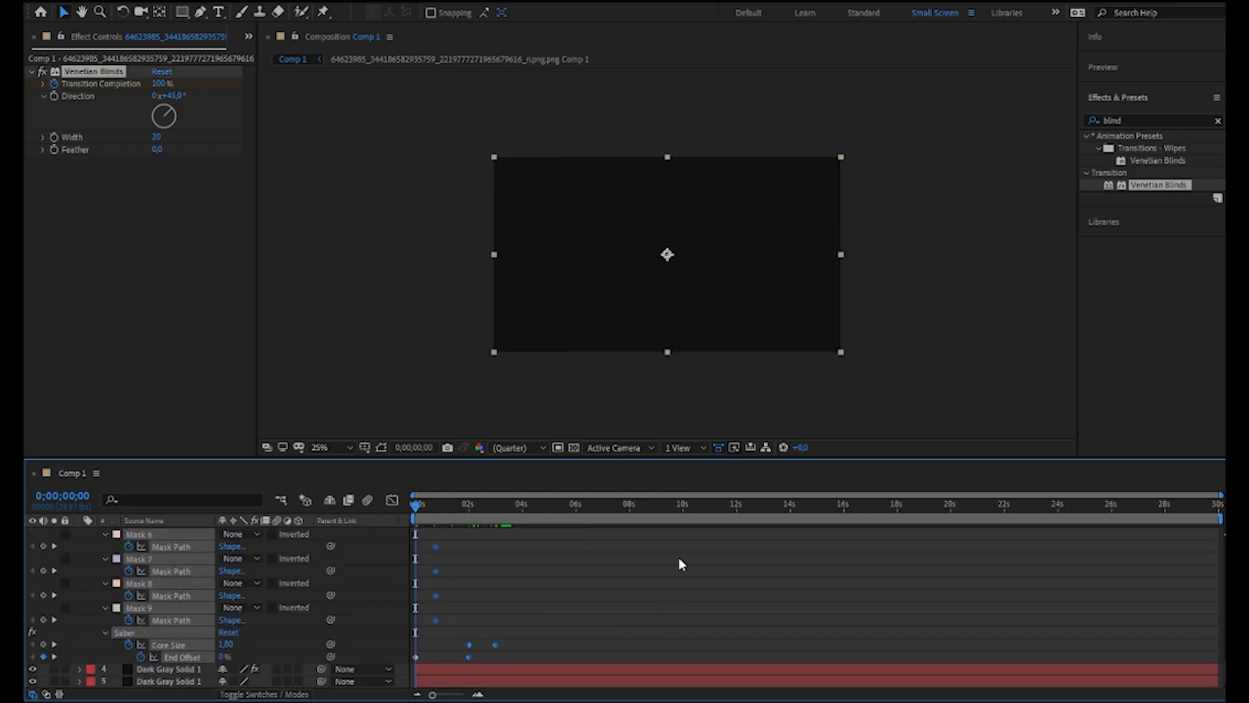
Pre-compose the three logo layers into a single layer and return to the composition start.
{"action": "key", "text": "u"}
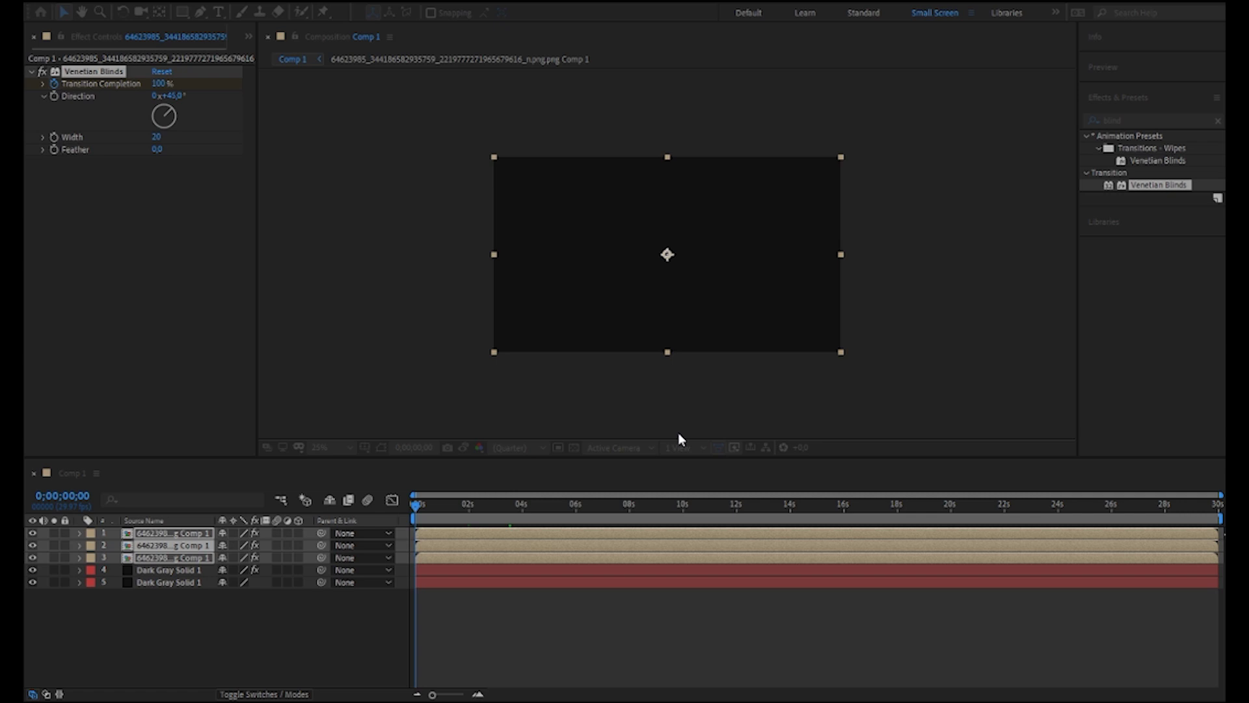
{"action": "key", "text": "Return"}
{"action": "left_click_drag", "start_coordinate": [414, 511], "coordinate": [511, 525]}
{"action": "key", "text": "Home"}
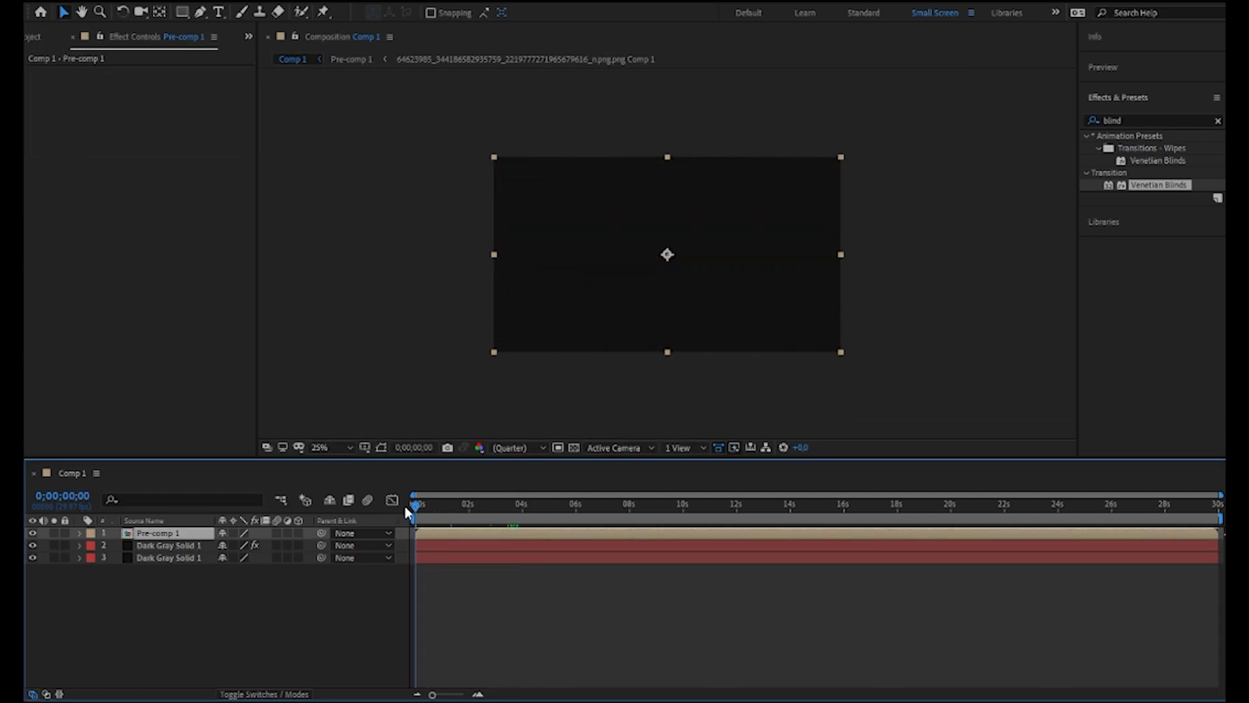
{"action": "key", "text": "r"}
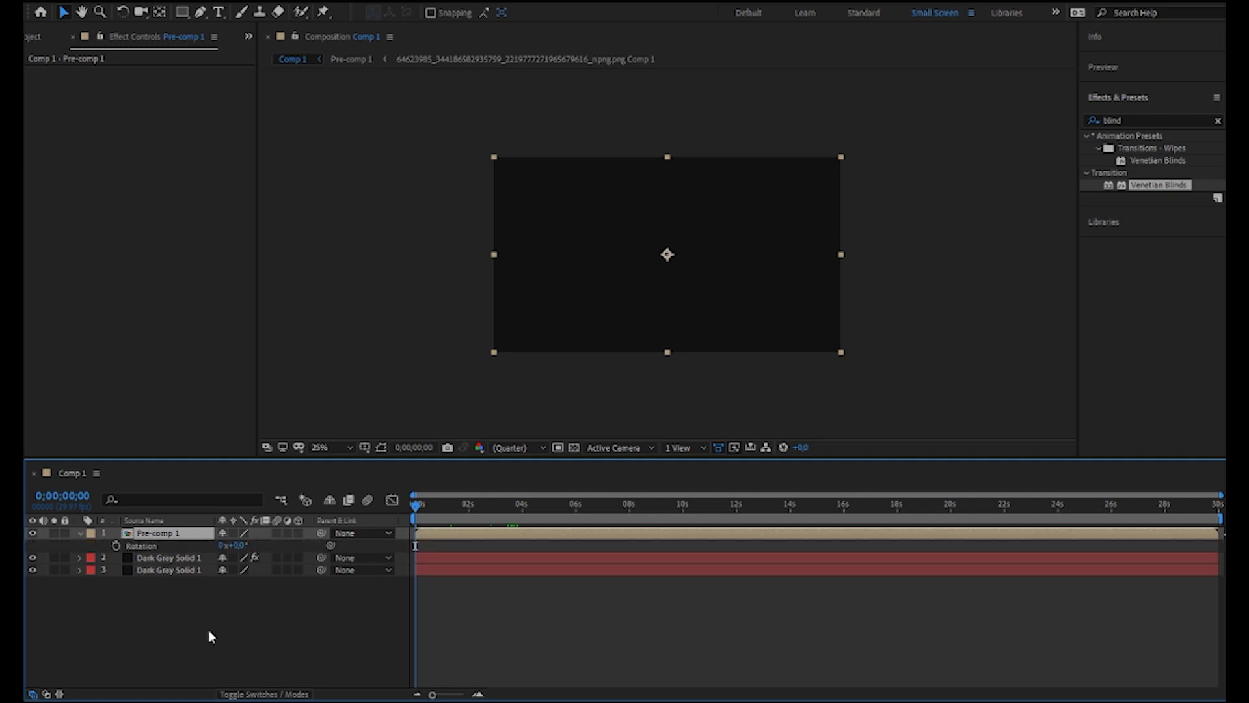
{"action": "left_click", "coordinate": [185, 657]}
{"action": "left_click", "coordinate": [155, 537]}
{"action": "key", "text": "r"}
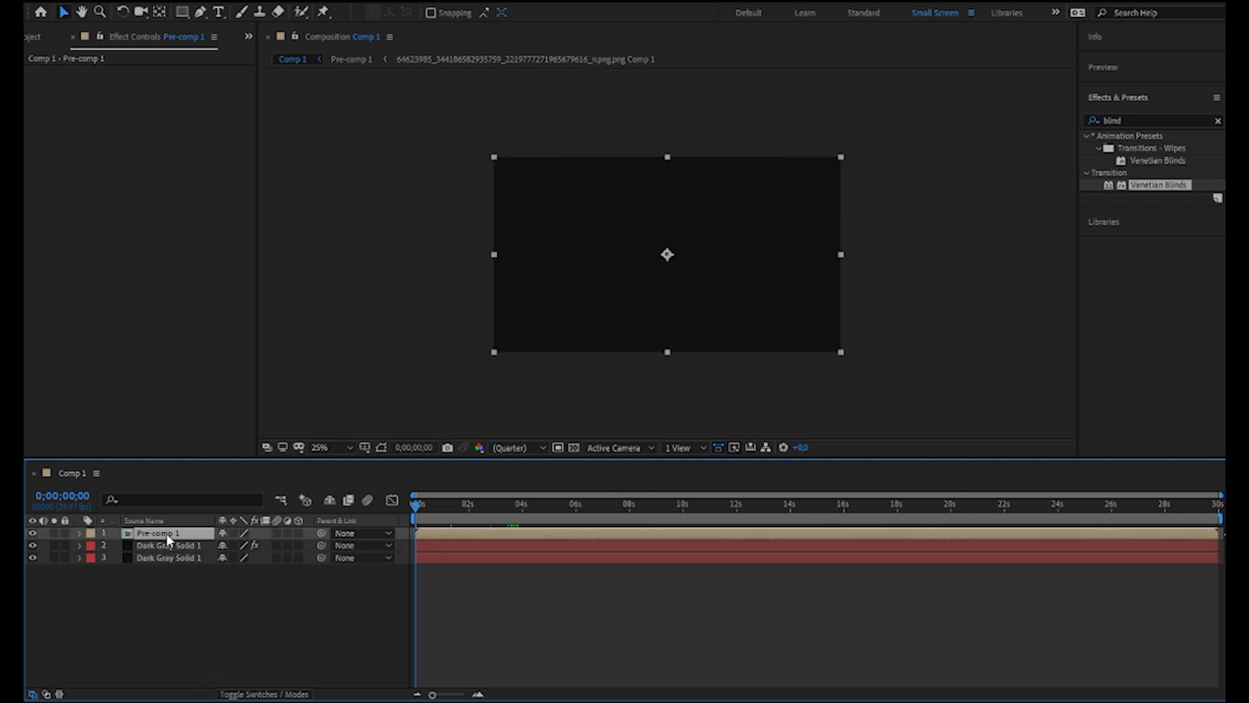
{"action": "left_click", "coordinate": [160, 544]}
{"action": "left_click", "coordinate": [158, 534]}
Enable keyframing for the pre-comp's Scale and Rotation at the composition start and show both properties together.
{"action": "key", "text": "s"}
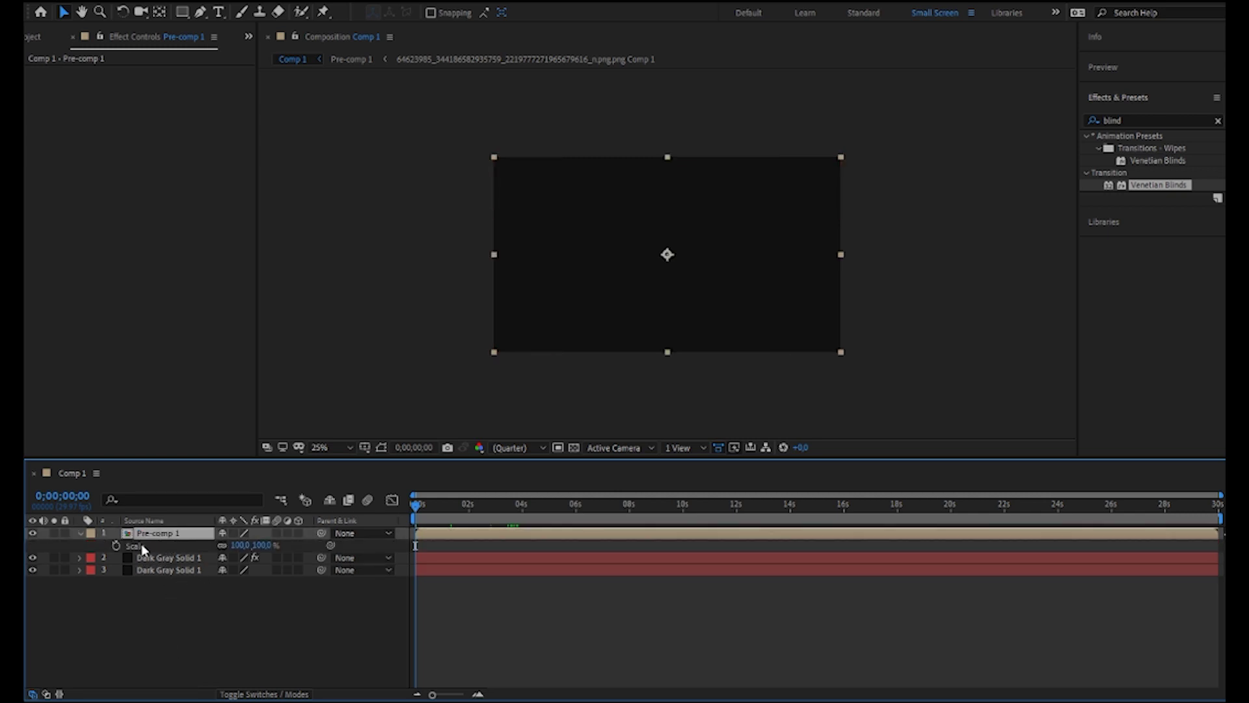
{"action": "left_click", "coordinate": [118, 545]}
{"action": "left_click", "coordinate": [159, 532]}
{"action": "key", "text": "r"}
{"action": "left_click", "coordinate": [117, 545]}
{"action": "key", "text": "shift+s"}
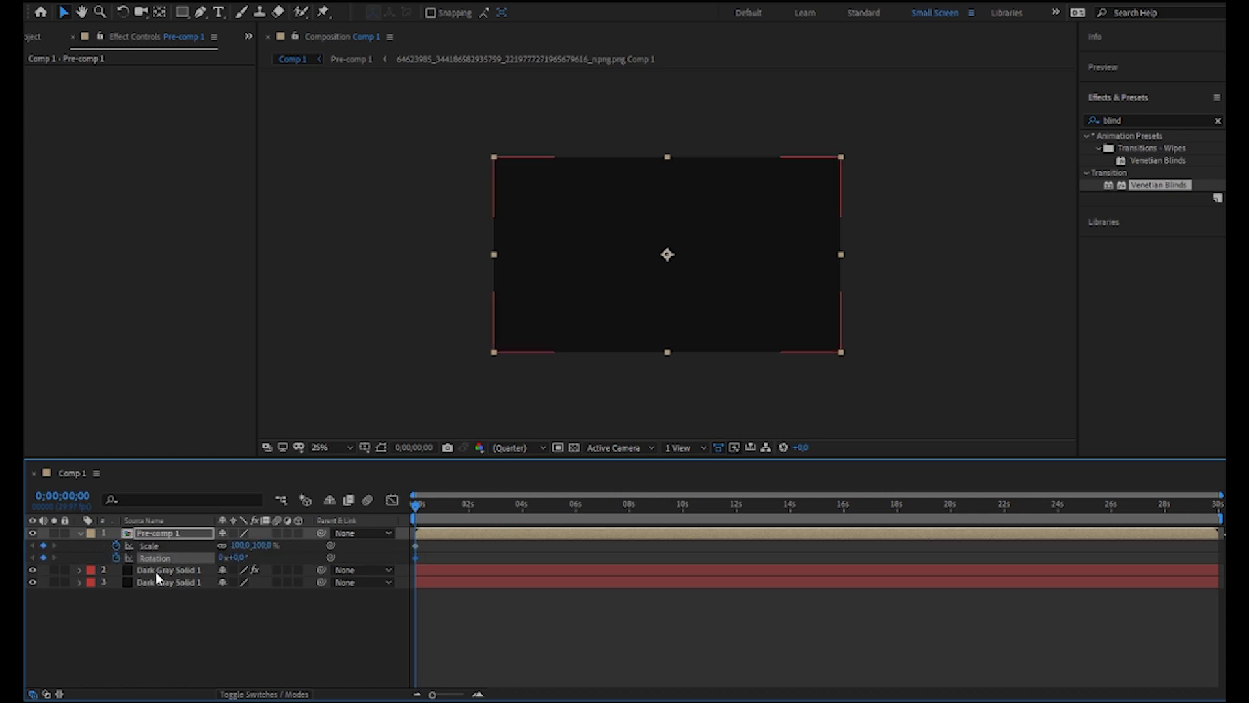
Set the pre-comp's Scale to 250% and Rotation to 45° at the composition start.
{"action": "left_click", "coordinate": [261, 545]}
{"action": "type", "text": "250"}
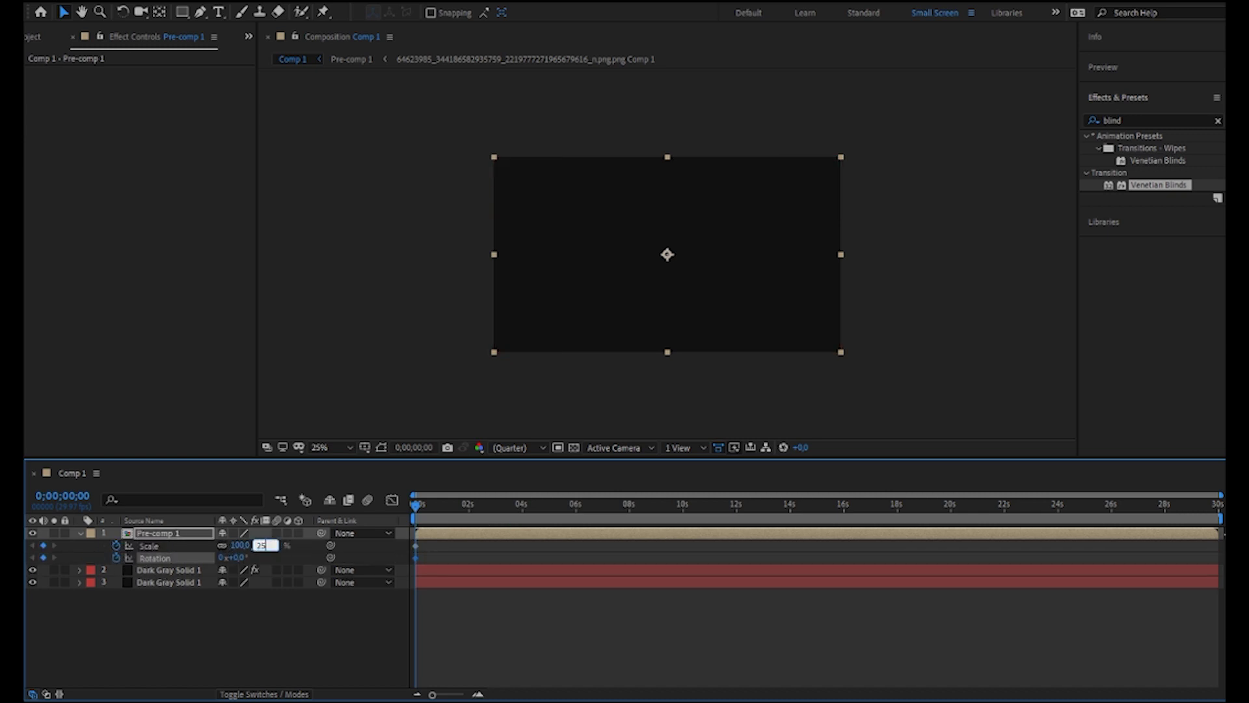
{"action": "left_click", "coordinate": [236, 557]}
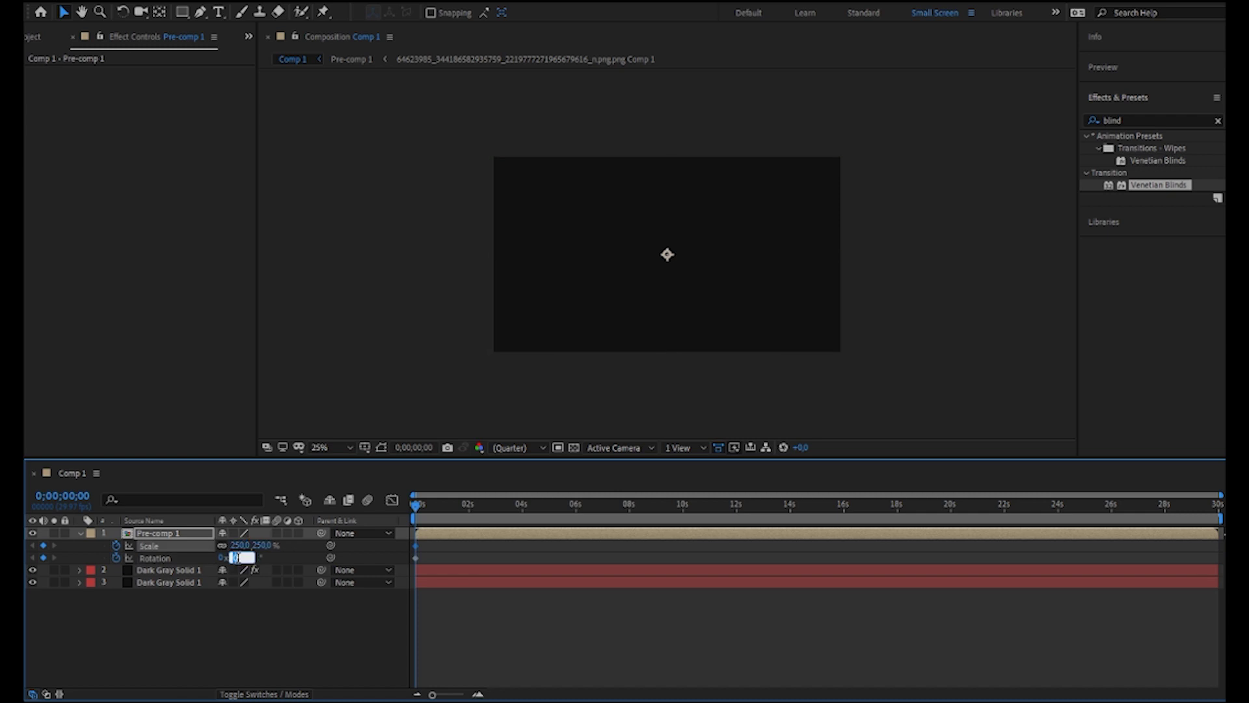
{"action": "type", "text": "45"}
{"action": "left_click", "coordinate": [271, 657]}
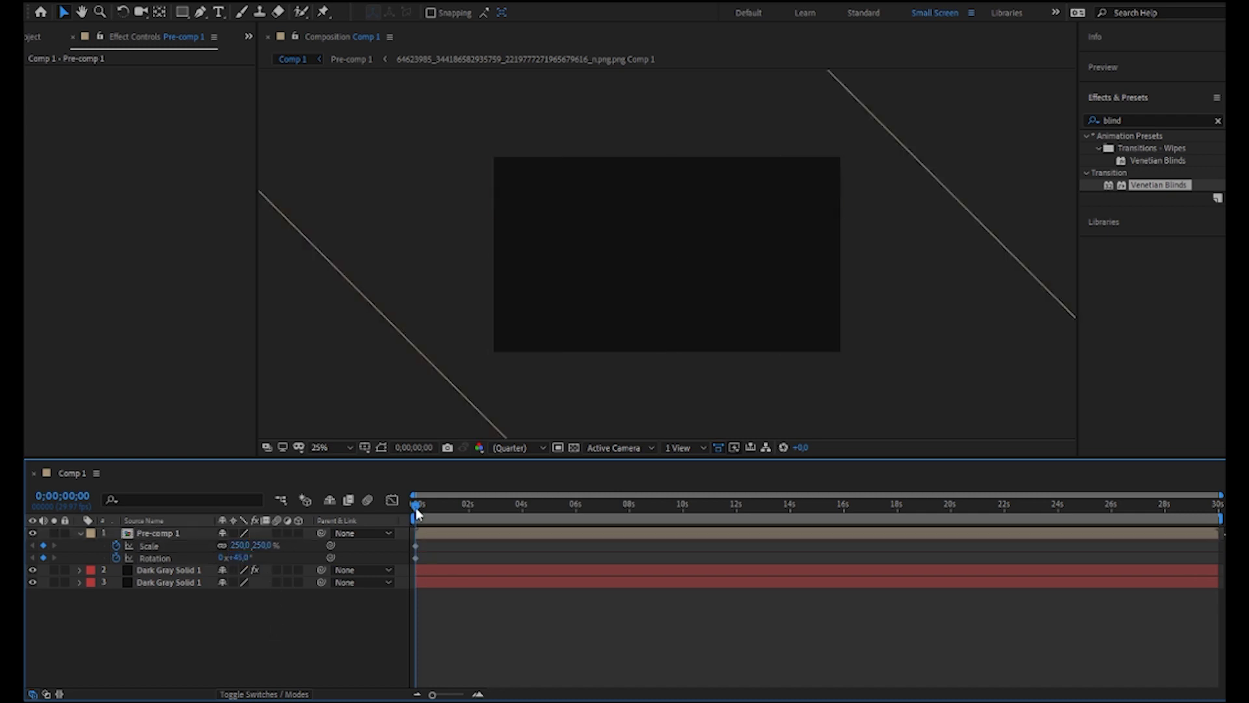
Add keyframes at 0;00;02;00 that set the pre-comp's Scale to 100% and Rotation to 0°.
{"action": "left_click_drag", "start_coordinate": [416, 508], "coordinate": [471, 535]}
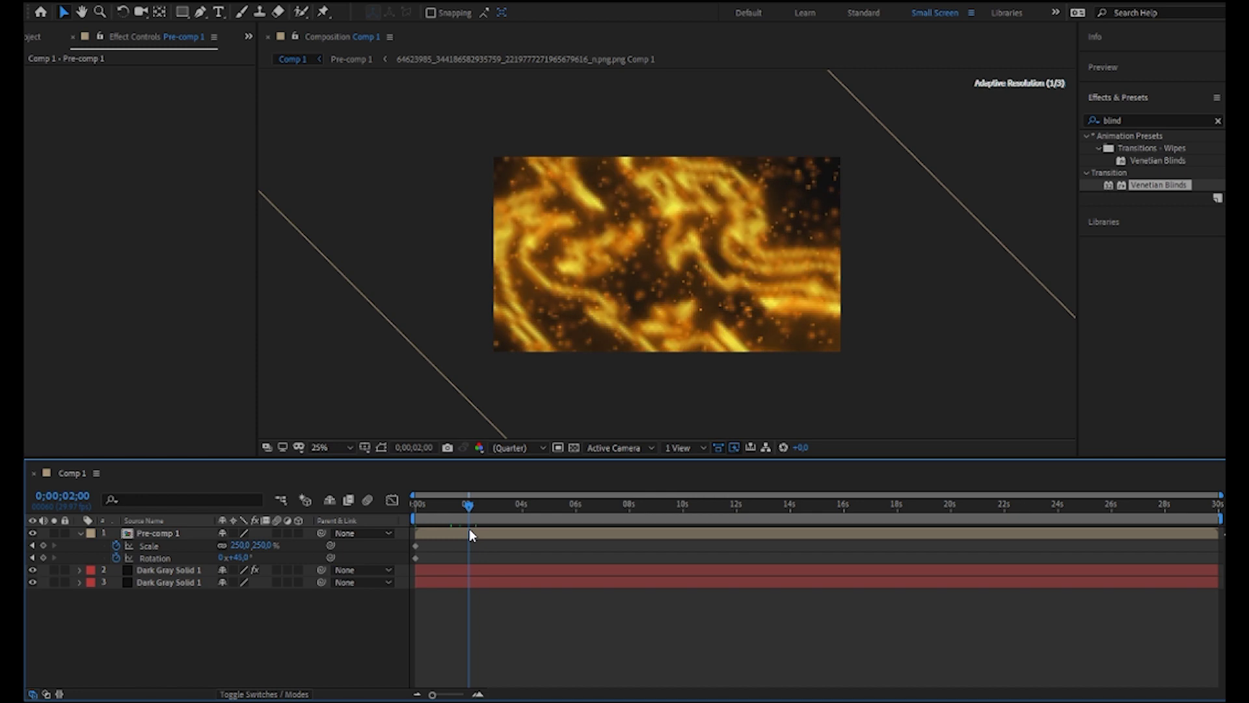
{"action": "left_click", "coordinate": [263, 546]}
{"action": "type", "text": "100"}
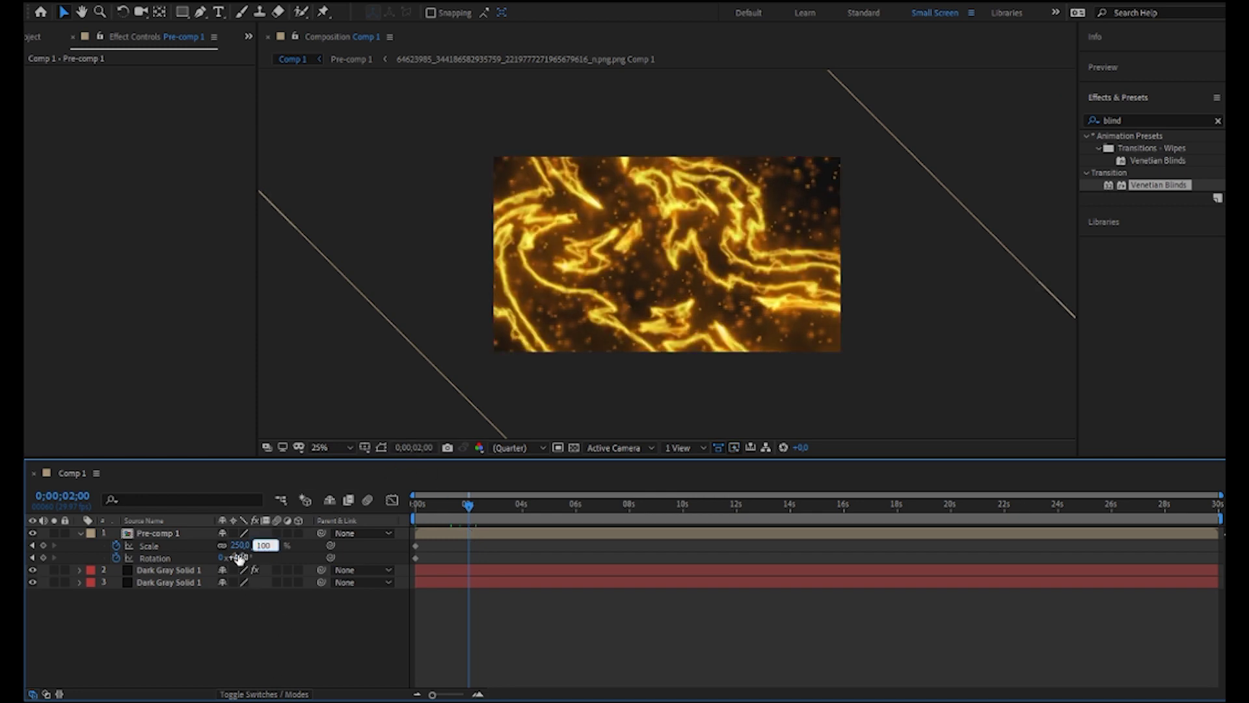
{"action": "key", "text": "Tab"}
{"action": "type", "text": "0"}
{"action": "left_click", "coordinate": [263, 680]}
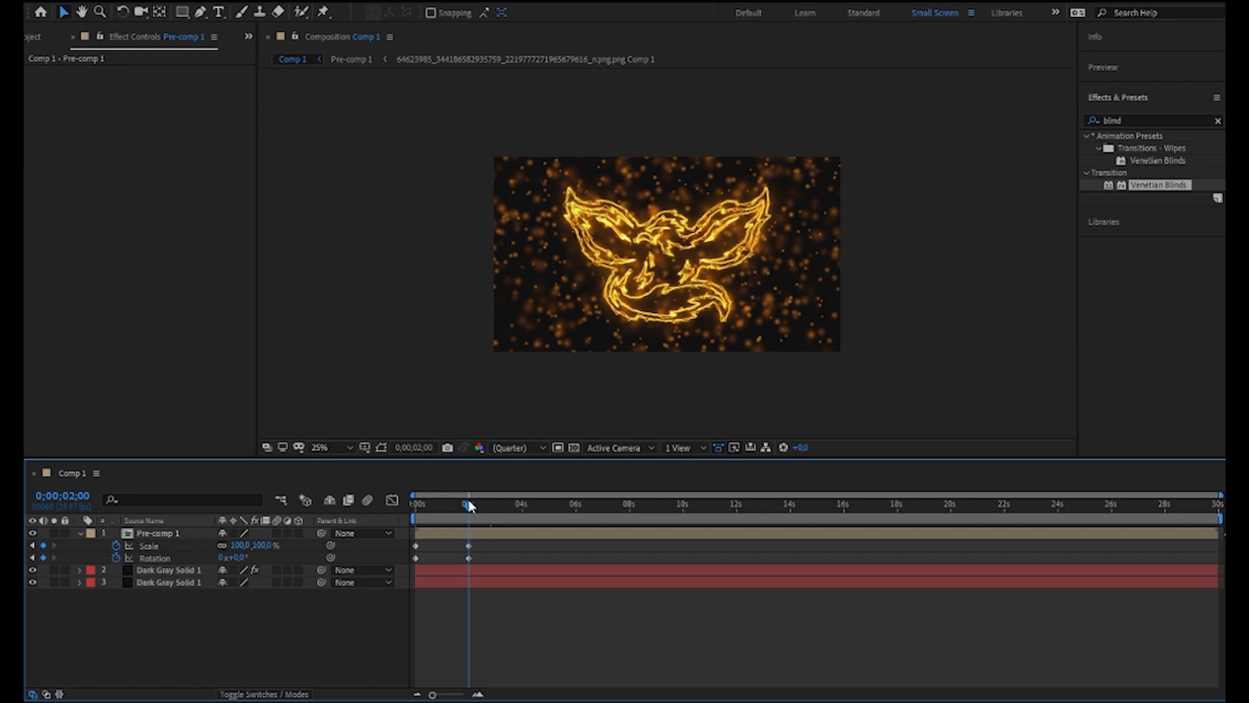
Play the composition from the start to preview the logo's zoom and rotation.
{"action": "left_click_drag", "start_coordinate": [467, 503], "coordinate": [408, 509]}
{"action": "key", "text": "space"}
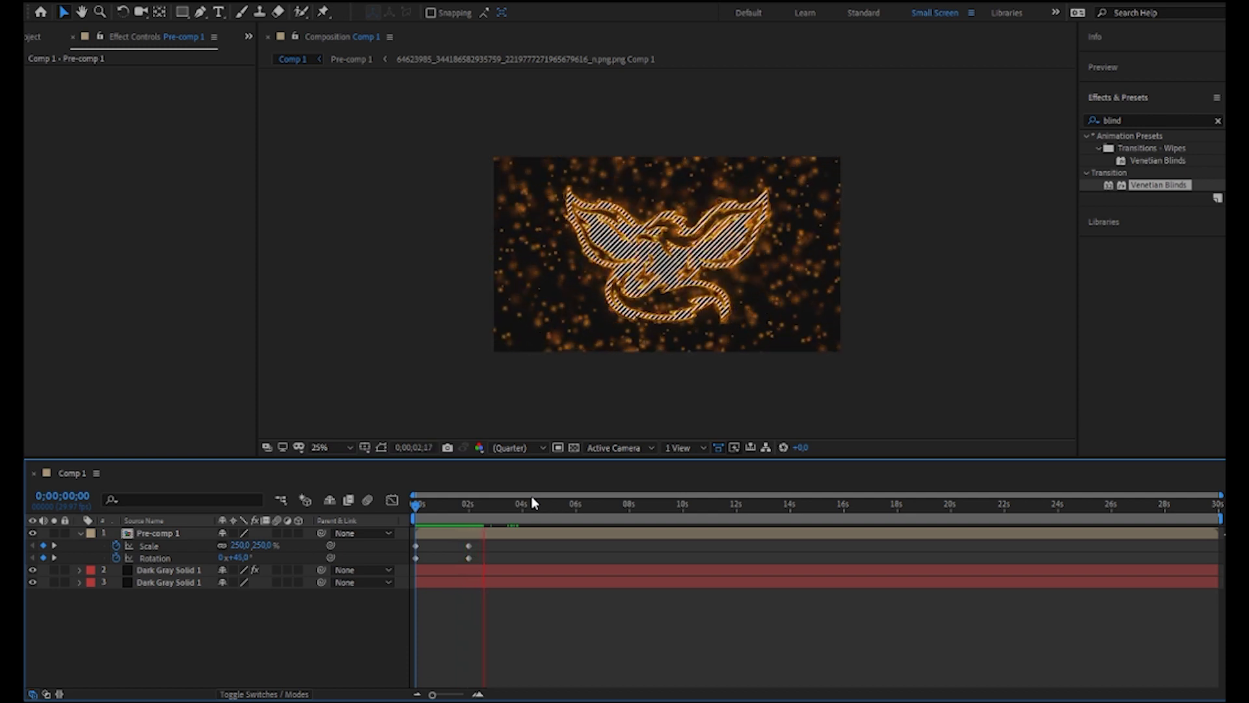
{"action": "key", "text": "space"}
Move the pre-comp's ending Scale and Rotation keyframes to 0;00;02;15.
{"action": "left_click", "coordinate": [476, 537]}
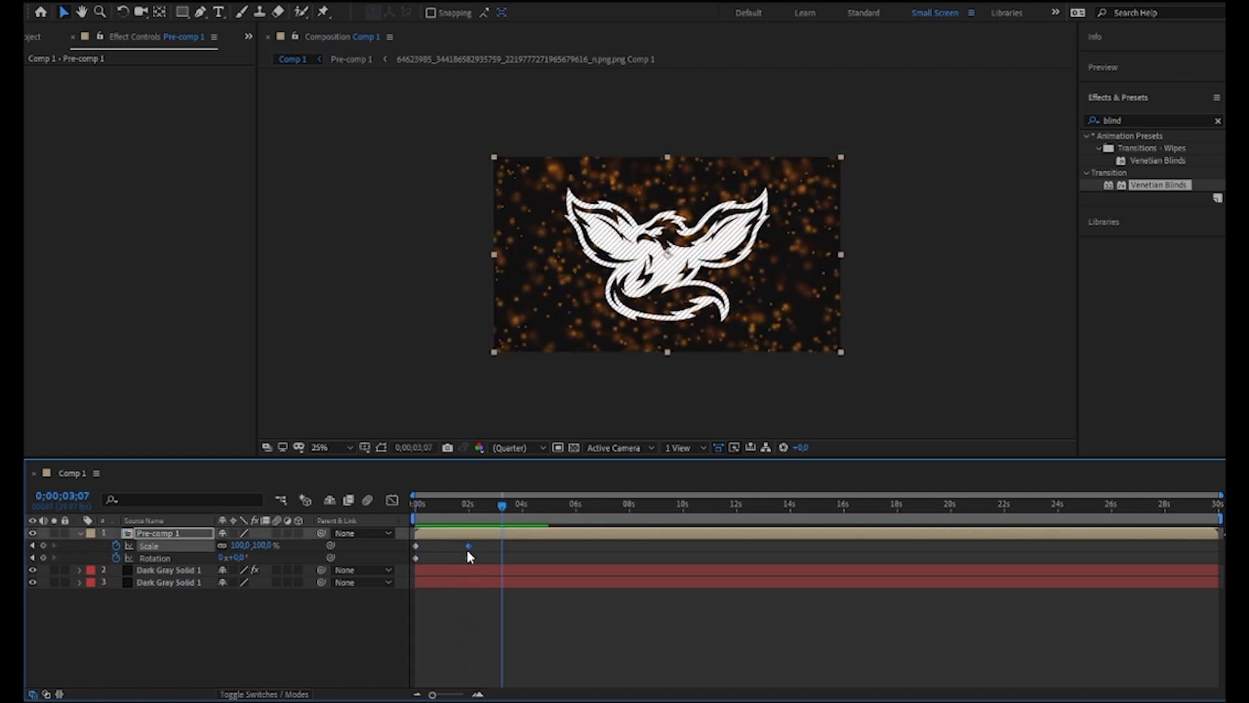
{"action": "left_click", "coordinate": [468, 558]}
{"action": "left_click", "coordinate": [468, 546]}
{"action": "left_click_drag", "start_coordinate": [501, 505], "coordinate": [487, 511]}
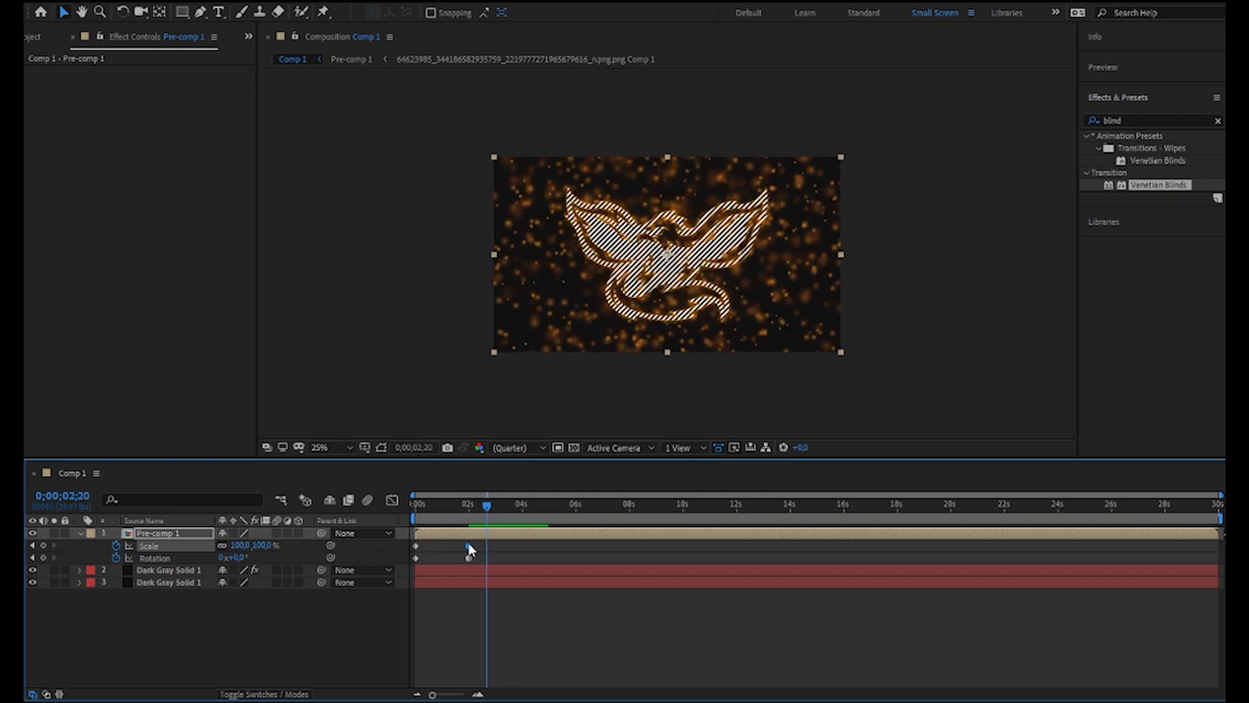
{"action": "left_click_drag", "start_coordinate": [490, 507], "coordinate": [475, 545]}
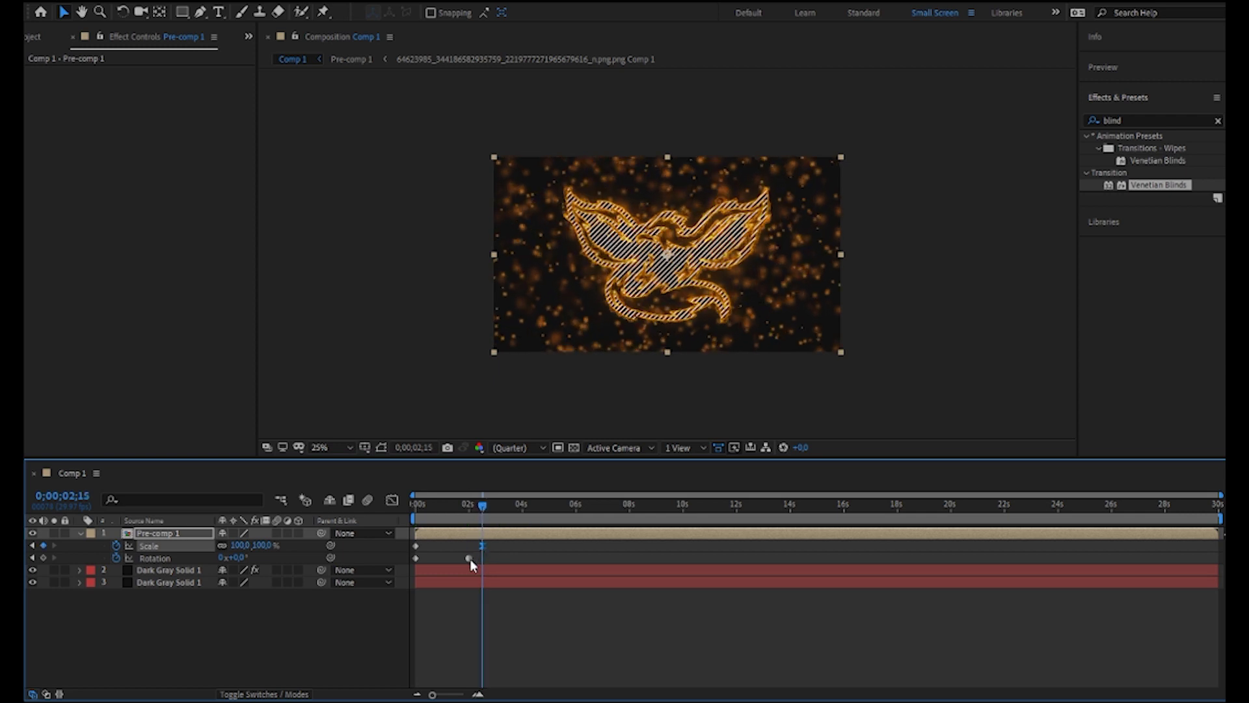
{"action": "left_click_drag", "start_coordinate": [470, 558], "coordinate": [482, 558]}
Apply Easy Ease to all of the pre-comp's Scale and Rotation keyframes and collapse its properties.
{"action": "key", "text": "space"}
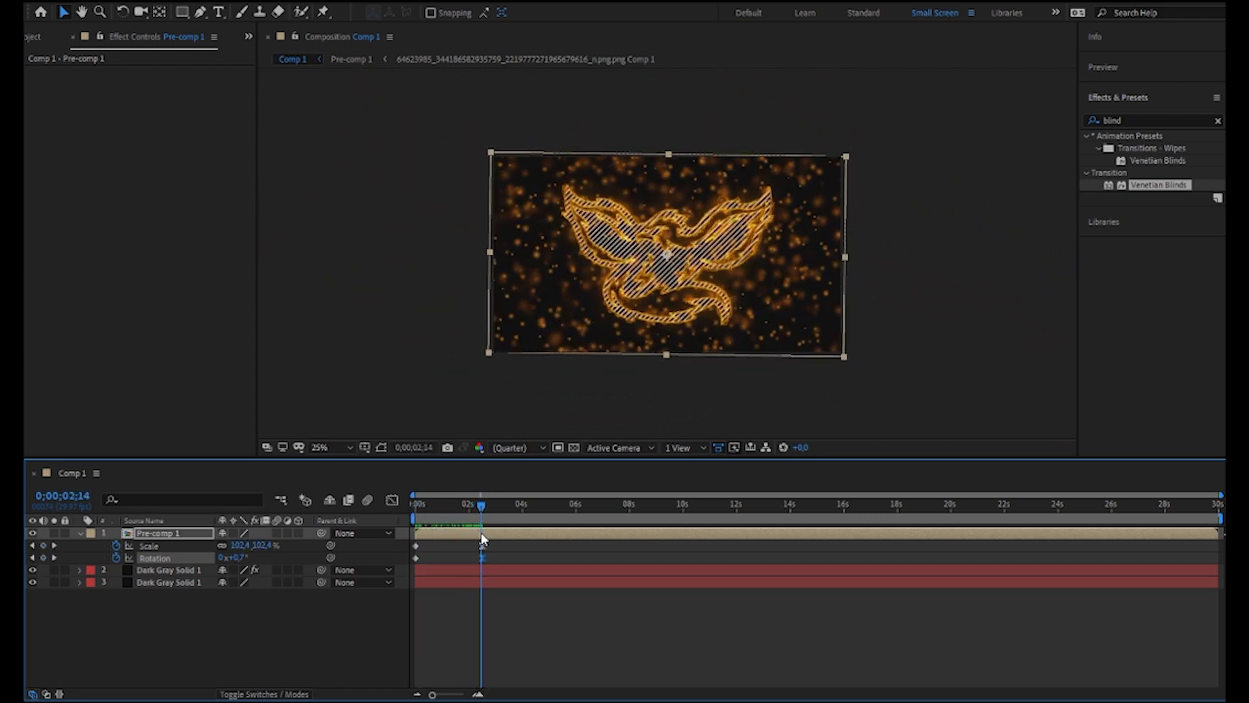
{"action": "left_click_drag", "start_coordinate": [494, 542], "coordinate": [407, 570]}
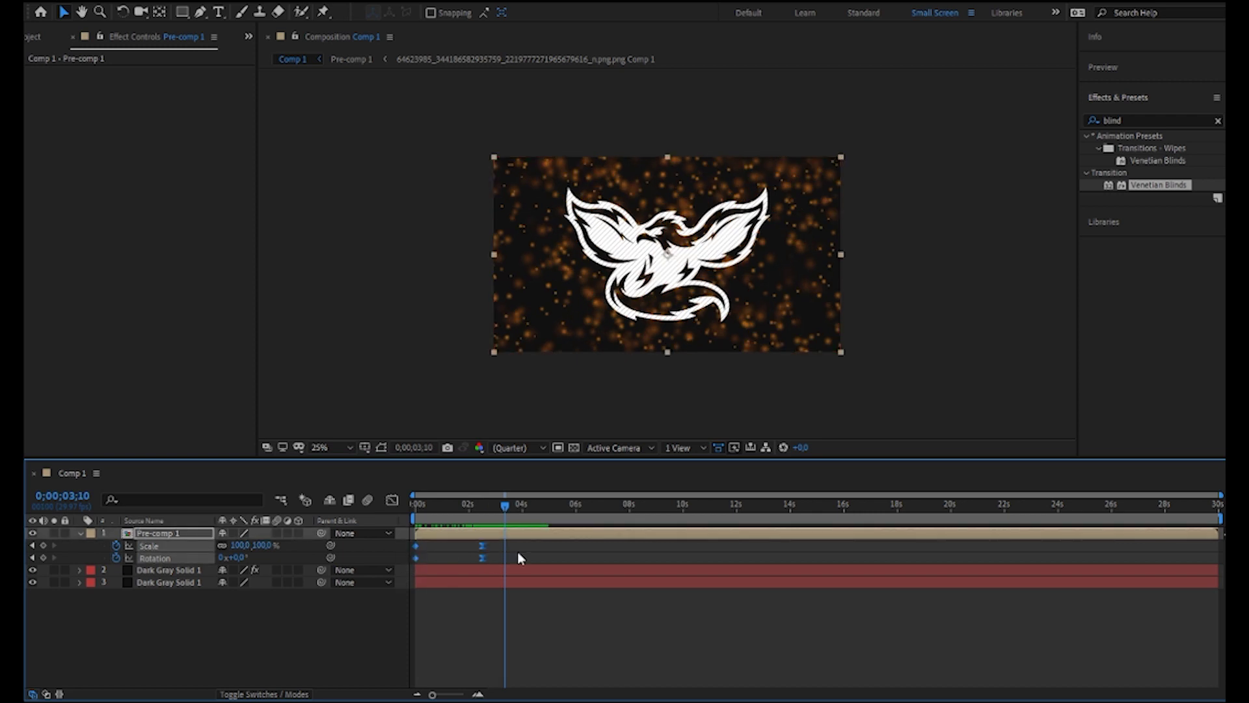
{"action": "key", "text": "F9"}
{"action": "key", "text": "u"}
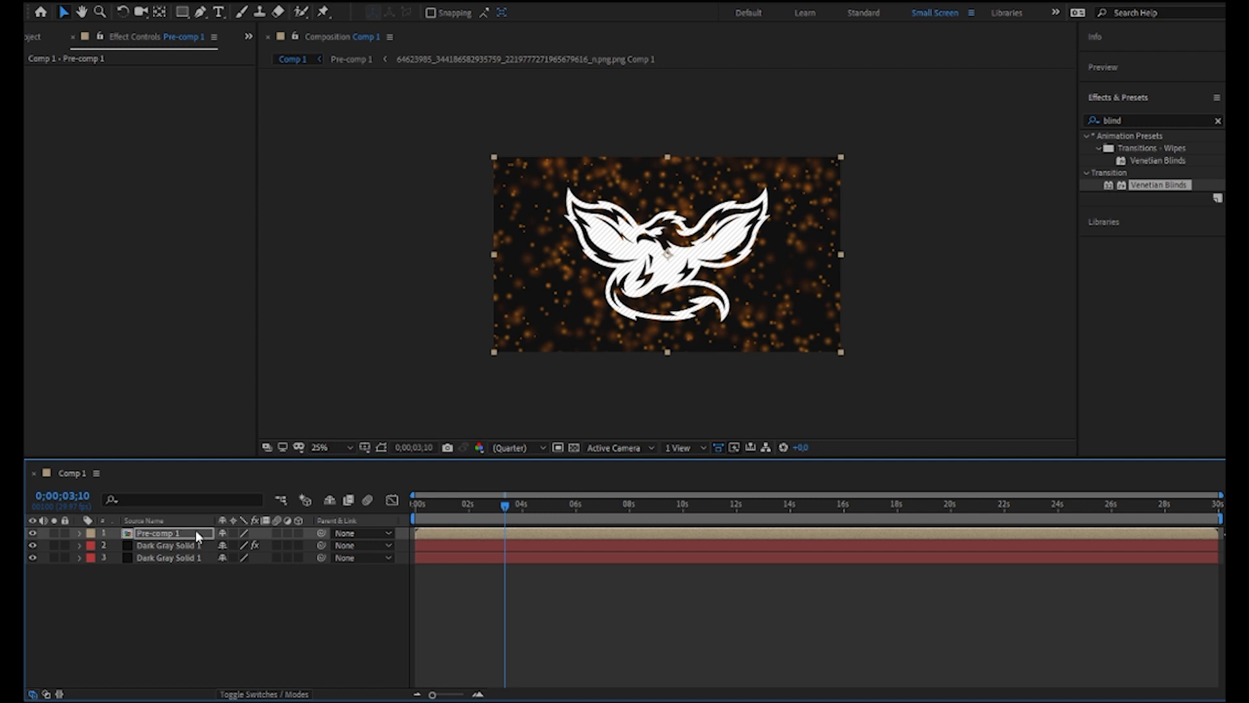
Add a black solid above all layers and apply the CC Jaws effect to it.
{"action": "left_click", "coordinate": [201, 619]}
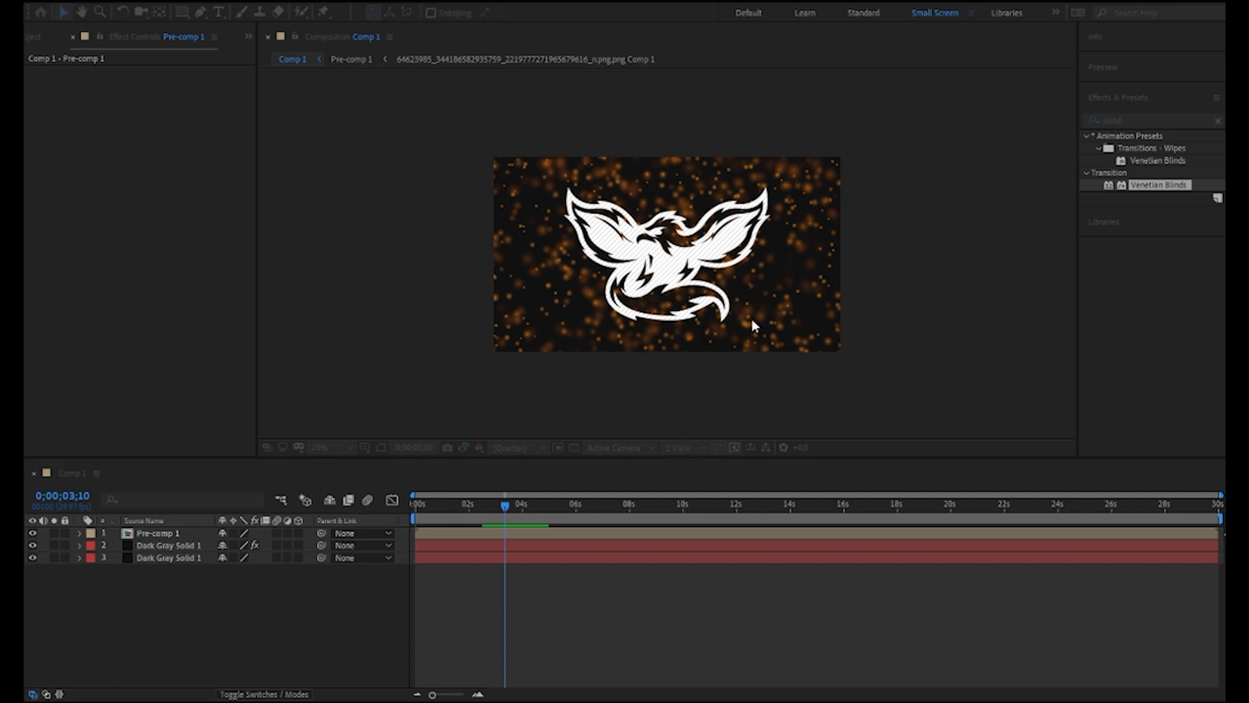
{"action": "left_click", "coordinate": [686, 484]}
{"action": "left_click", "coordinate": [1129, 118]}
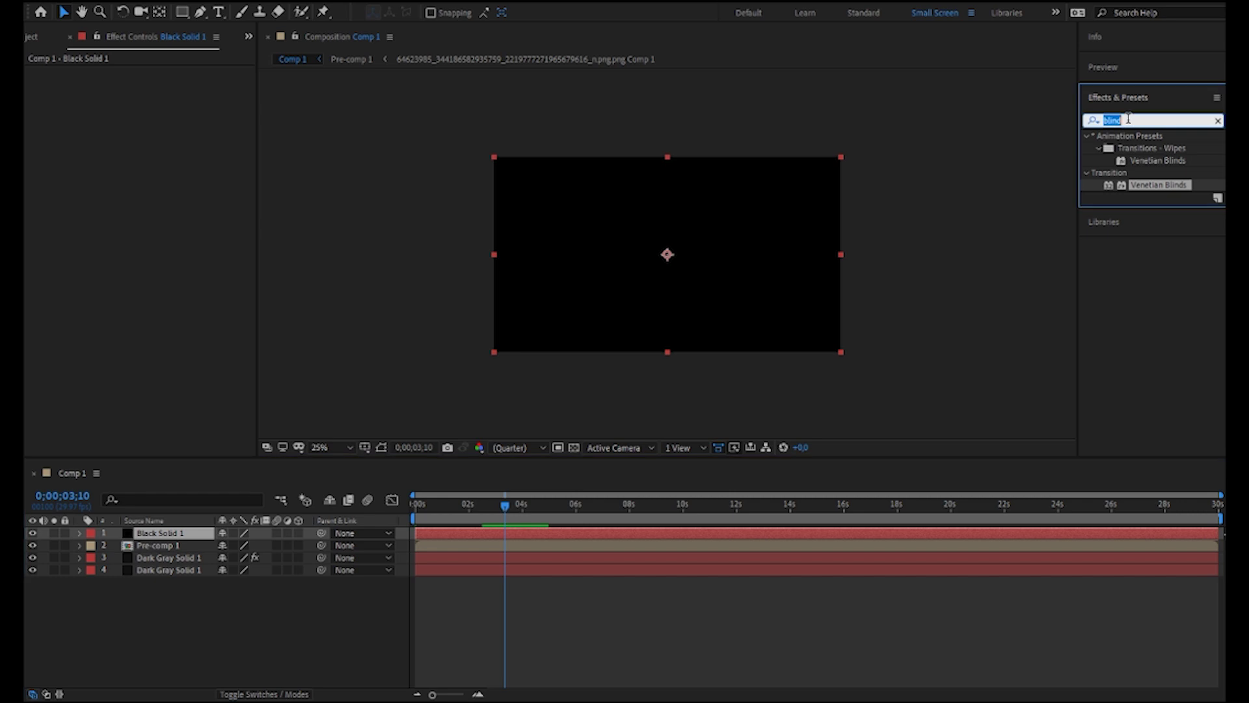
{"action": "type", "text": "cc ja"}
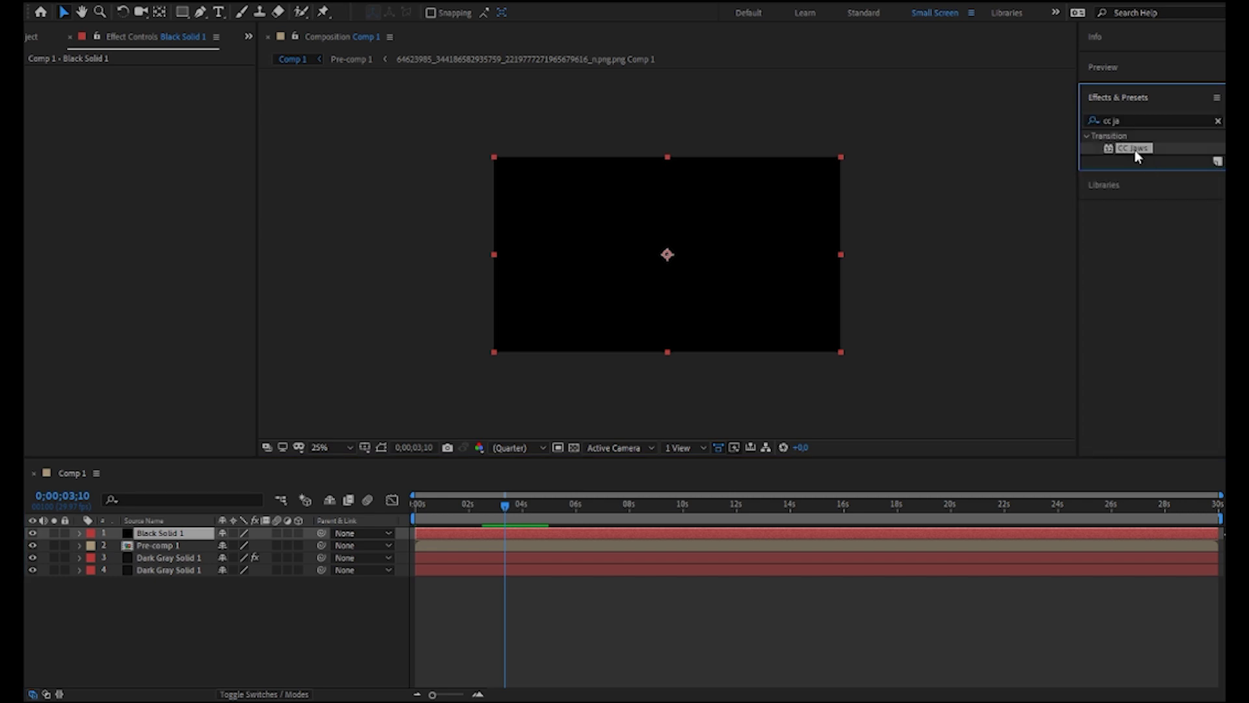
{"action": "double_click", "coordinate": [1137, 150]}
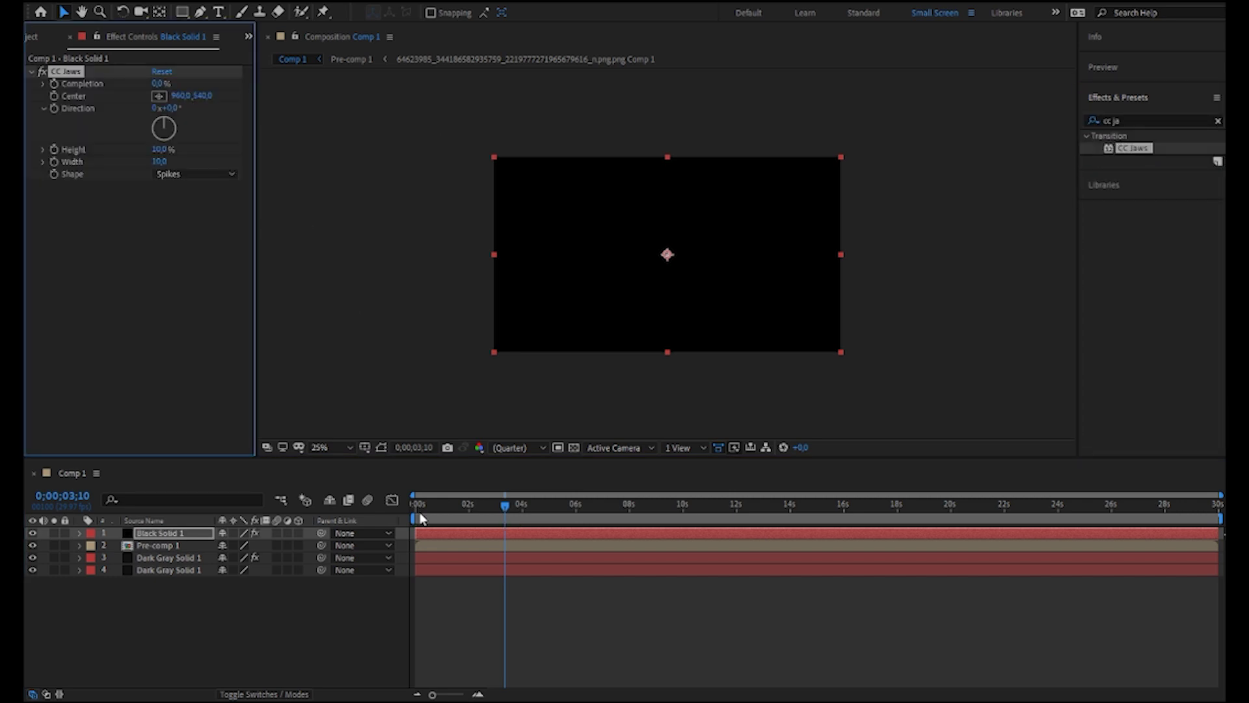
Set the black solid's CC Jaws Completion to 75% and Height to 0%.
{"action": "left_click", "coordinate": [159, 84]}
{"action": "type", "text": "75"}
{"action": "key", "text": "Tab"}
{"action": "key", "text": "Tab"}
{"action": "key", "text": "Tab"}
{"action": "key", "text": "Tab"}
{"action": "key", "text": "Tab"}
{"action": "type", "text": "0"}
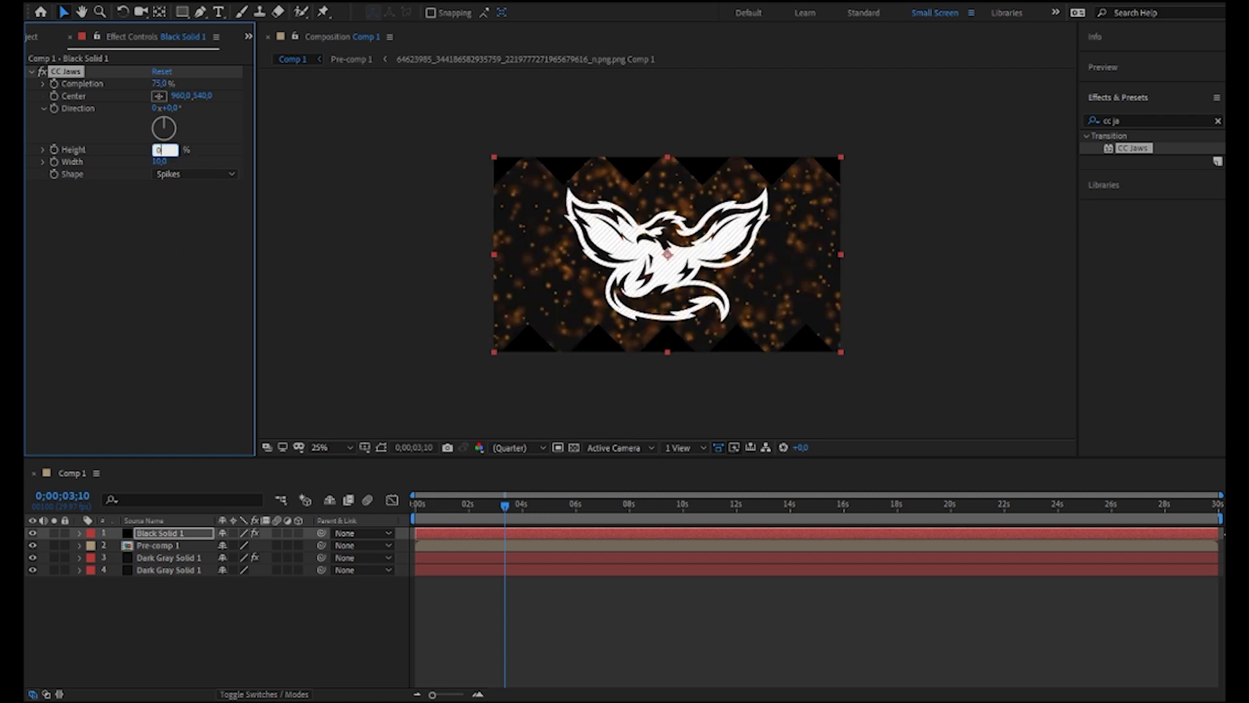
{"action": "key", "text": "Return"}
Play the composition from the start to preview the intro with the black bars.
{"action": "left_click_drag", "start_coordinate": [512, 505], "coordinate": [386, 505]}
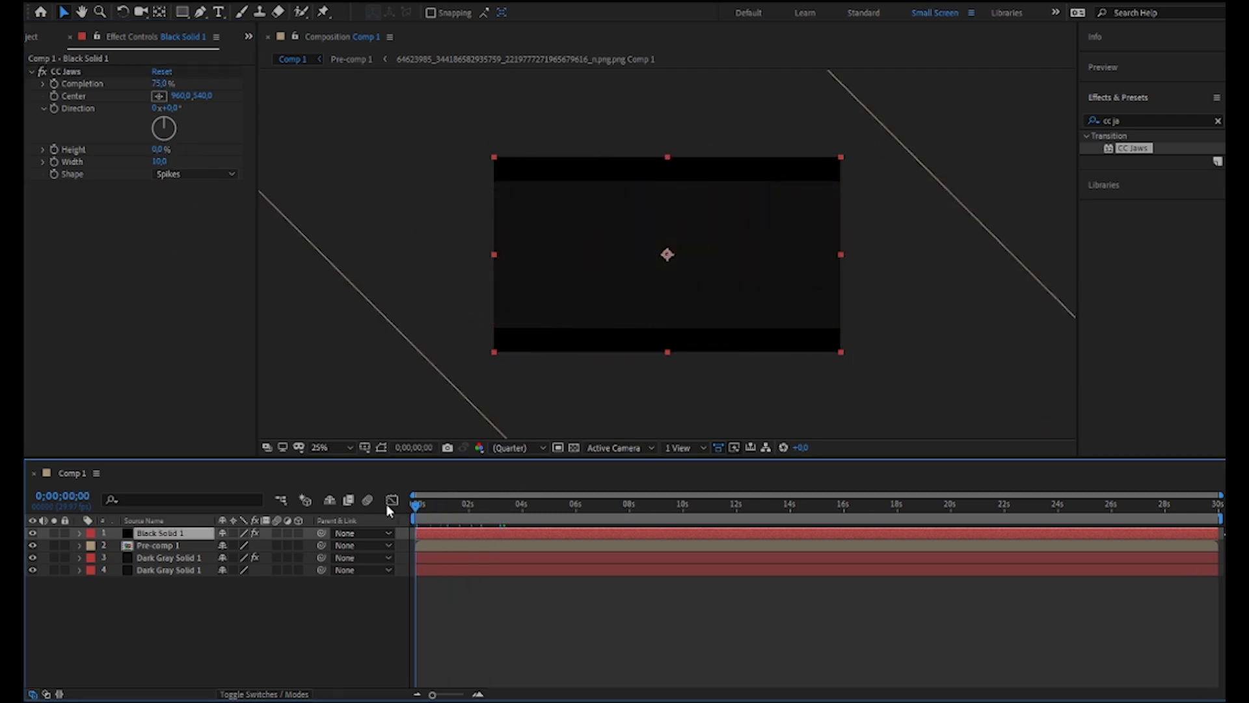
{"action": "key", "text": "space"}
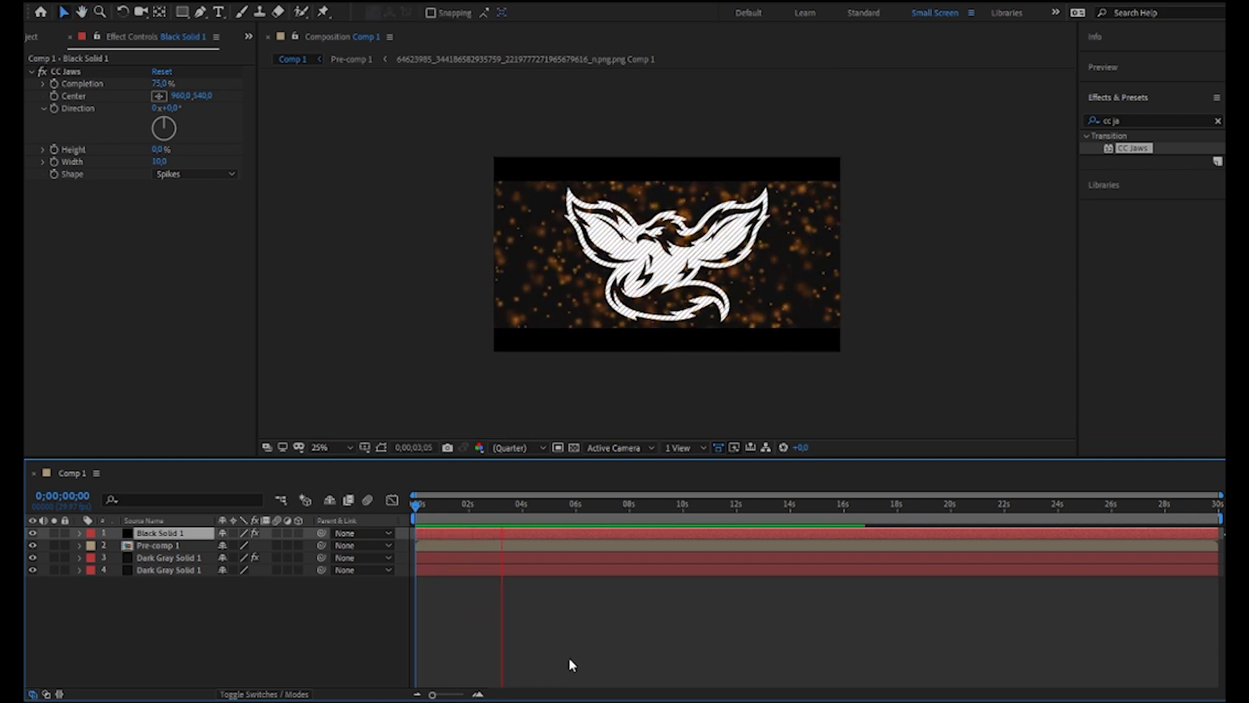
{"action": "key", "text": "space"}
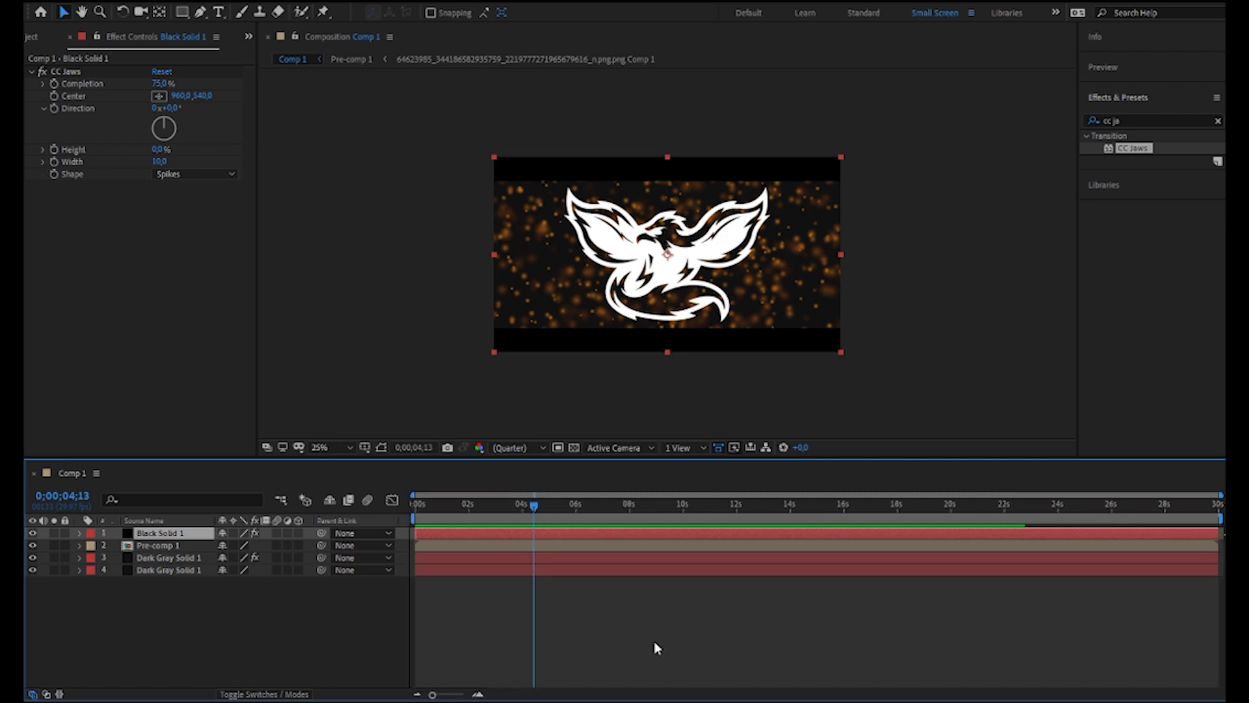
Add the Stp - Warp Elastic - Down composition from Warp.aep's Elastic folder as the top layer, starting at about 6 seconds.
{"action": "left_click", "coordinate": [70, 37]}
{"action": "double_click", "coordinate": [51, 215]}
{"action": "left_click_drag", "start_coordinate": [89, 284], "coordinate": [577, 527]}
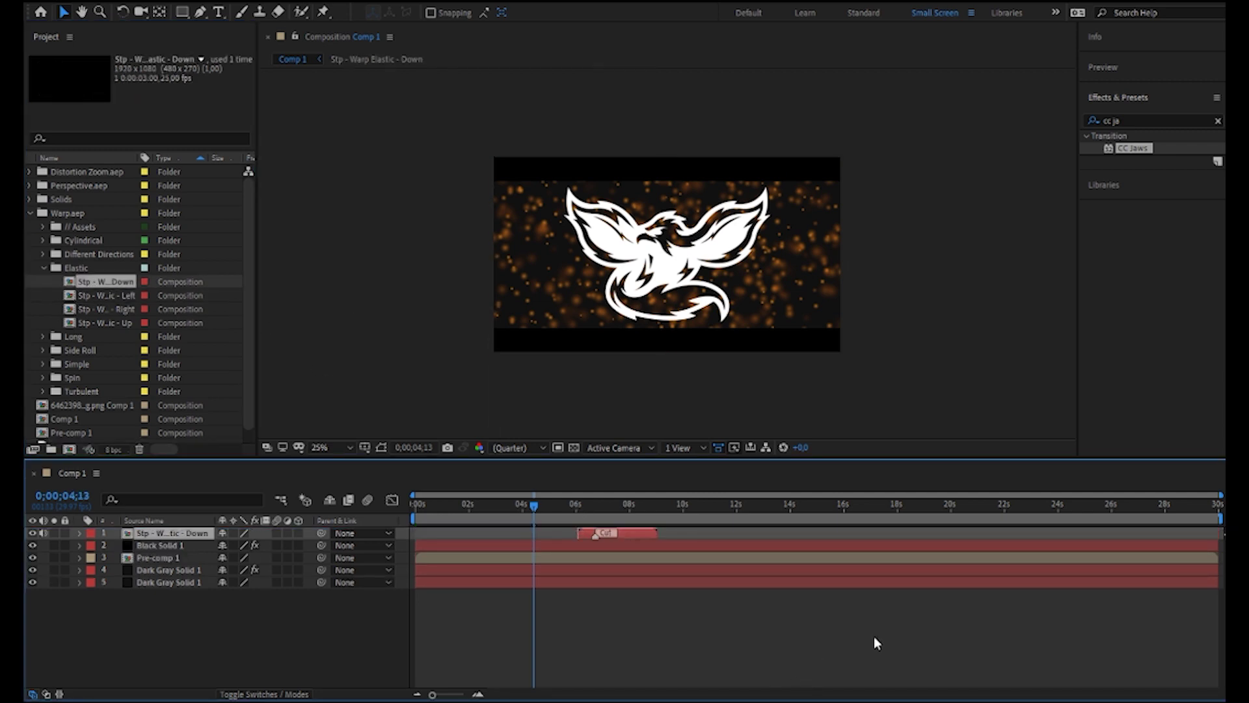
Trim the ends of the black solid, the pre-comp and both dark gray solids to 0;00;03;20.
{"action": "left_click", "coordinate": [1180, 577]}
{"action": "left_click", "coordinate": [1177, 570]}
{"action": "left_click", "coordinate": [1172, 551], "text": "ctrl"}
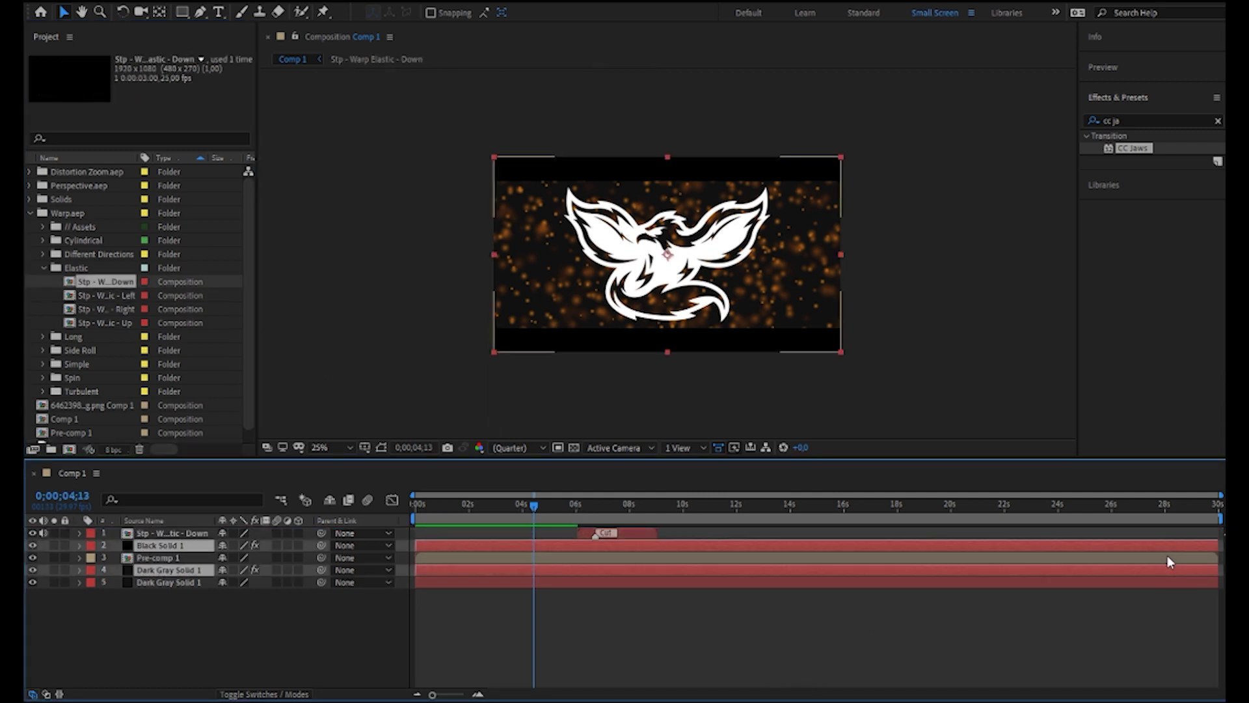
{"action": "left_click", "coordinate": [1167, 555], "text": "ctrl"}
{"action": "left_click", "coordinate": [1171, 570], "text": "ctrl"}
{"action": "left_click", "coordinate": [1178, 579], "text": "ctrl"}
{"action": "left_click", "coordinate": [1204, 570], "text": "ctrl"}
{"action": "left_click_drag", "start_coordinate": [1215, 567], "coordinate": [532, 561]}
{"action": "left_click_drag", "start_coordinate": [540, 513], "coordinate": [513, 508]}
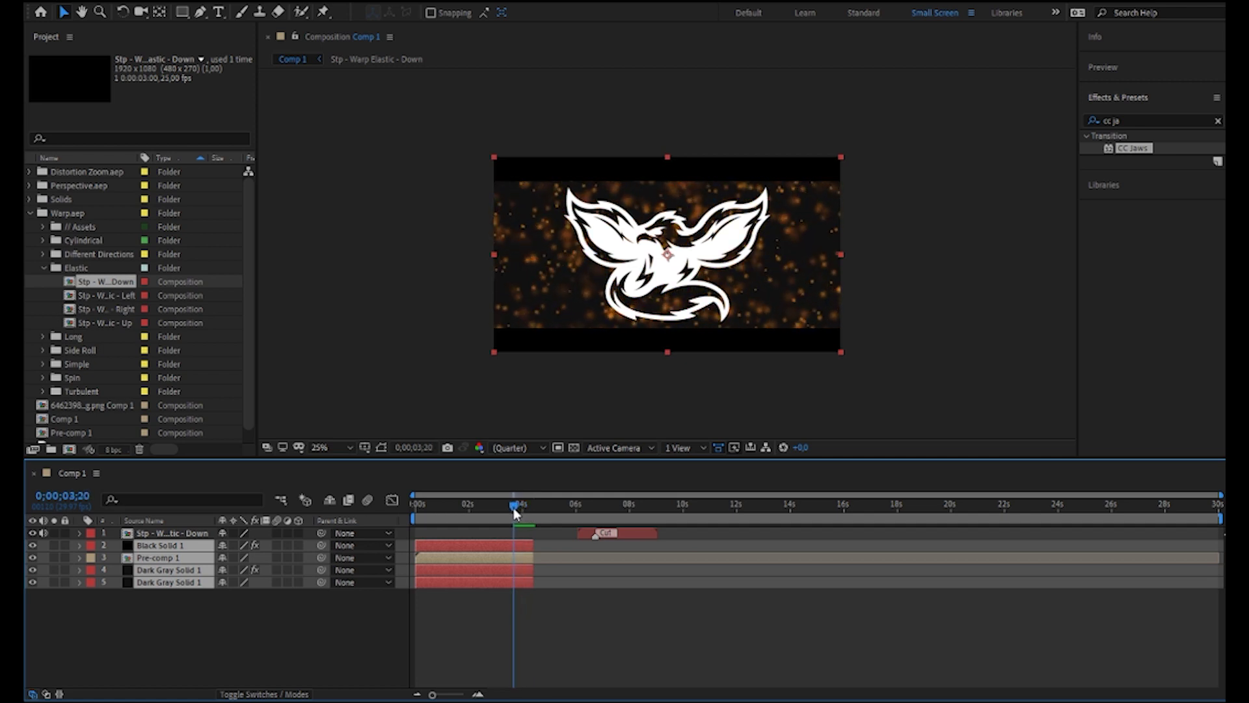
{"action": "left_click_drag", "start_coordinate": [537, 565], "coordinate": [518, 565]}
Align the warp transition's Cut marker with the layers' end near 0;00;03;20 and enable Collapse Transformations for it.
{"action": "left_click_drag", "start_coordinate": [625, 539], "coordinate": [544, 532]}
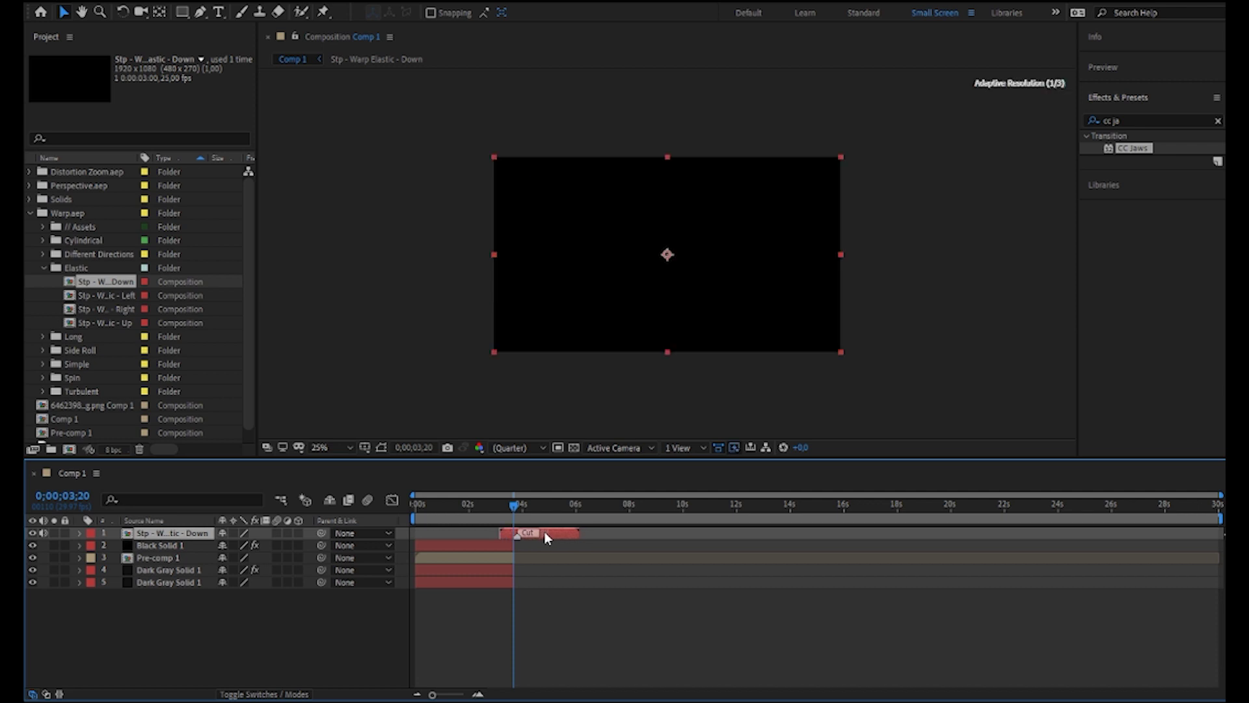
{"action": "left_click", "coordinate": [235, 533]}
Play the composition from the start to preview the elastic warp transition.
{"action": "left_click_drag", "start_coordinate": [514, 510], "coordinate": [411, 506]}
{"action": "key", "text": "space"}
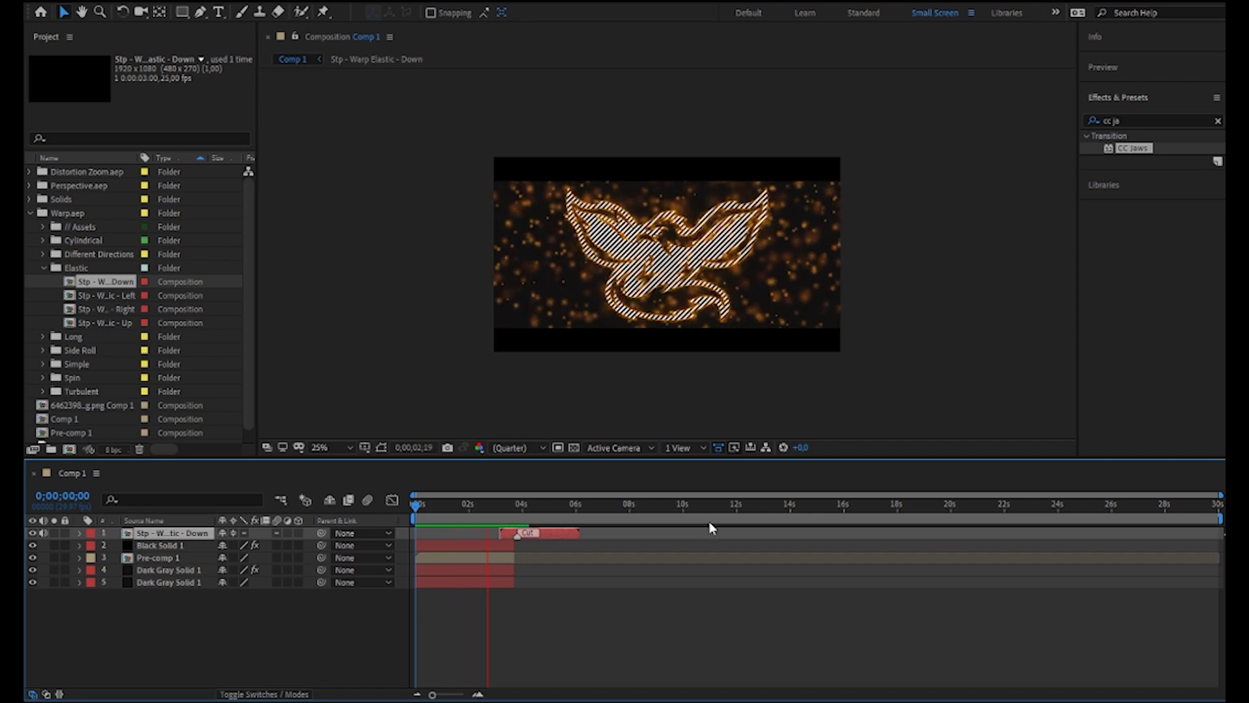
{"action": "key", "text": "space"}
Shift the warp transition slightly earlier and extend the black solid and both dark gray solids to about 0;00;04;12.
{"action": "left_click_drag", "start_coordinate": [568, 538], "coordinate": [562, 536]}
{"action": "left_click", "coordinate": [505, 578]}
{"action": "left_click", "coordinate": [518, 570], "text": "shift"}
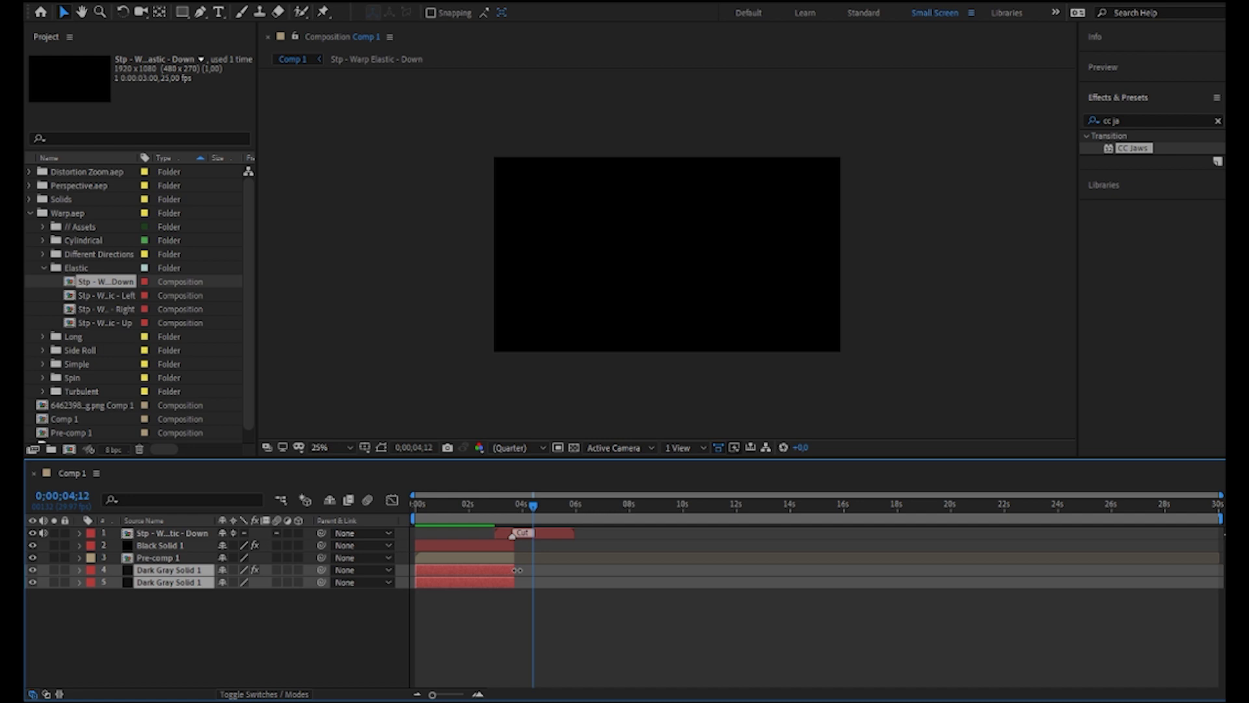
{"action": "left_click_drag", "start_coordinate": [518, 570], "coordinate": [469, 509]}
{"action": "left_click", "coordinate": [514, 544]}
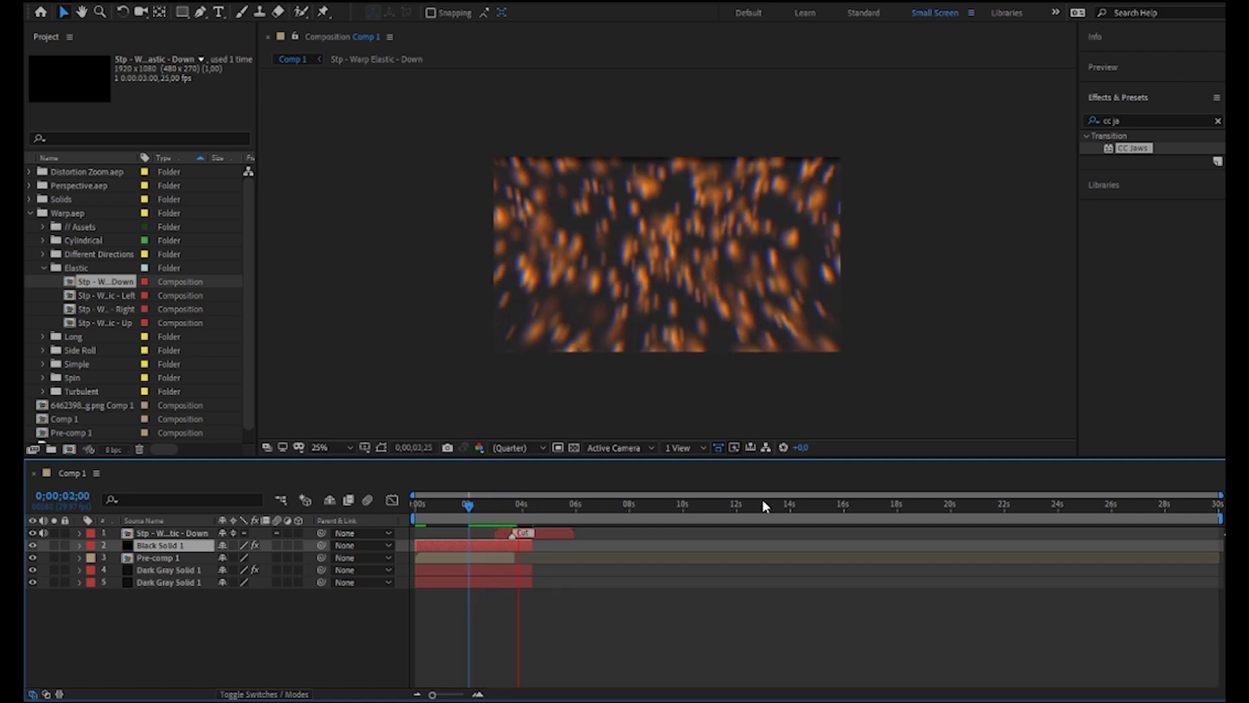
Replay the composition from 0;00;01;22 to check the logo reveal and the warp transition.
{"action": "key", "text": "space"}
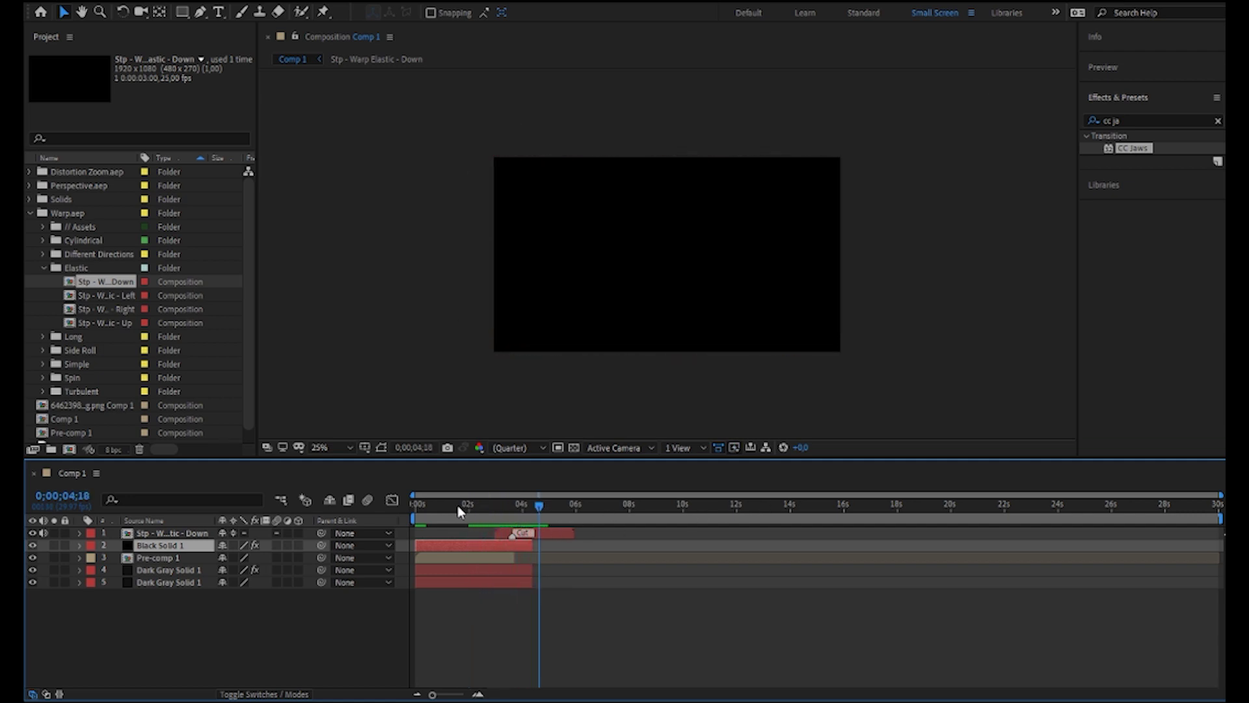
{"action": "left_click", "coordinate": [462, 505]}
{"action": "key", "text": "space"}
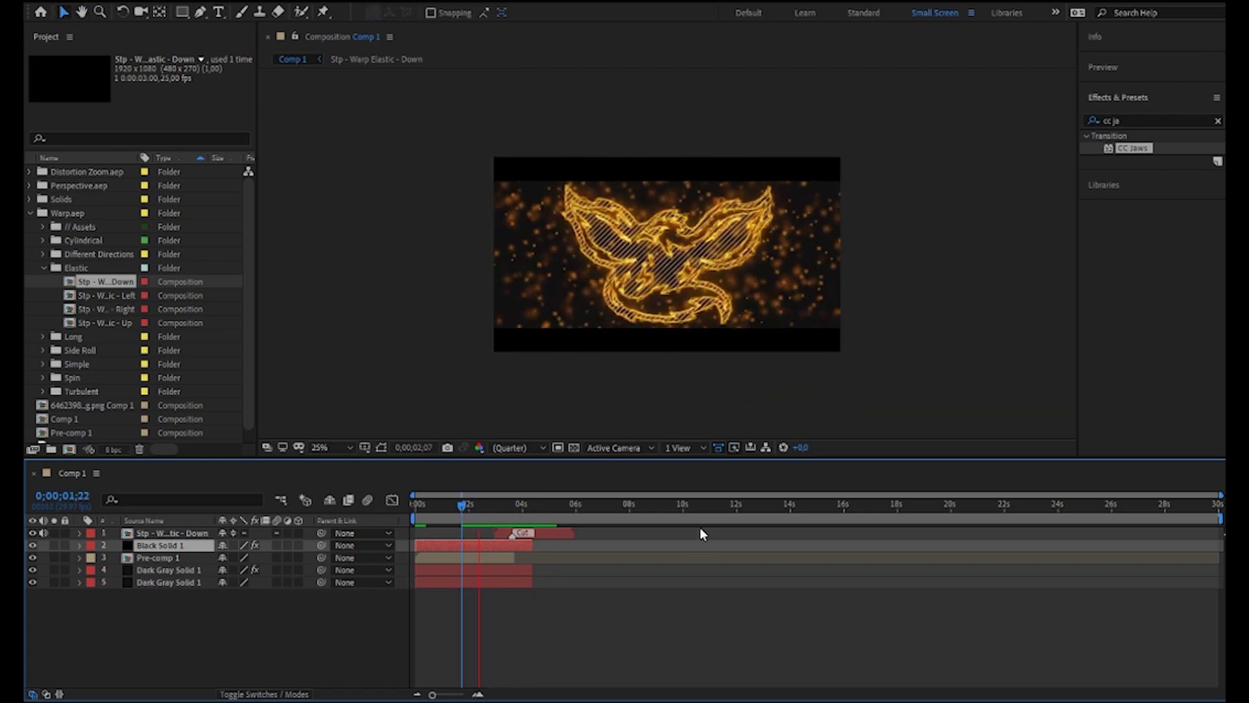